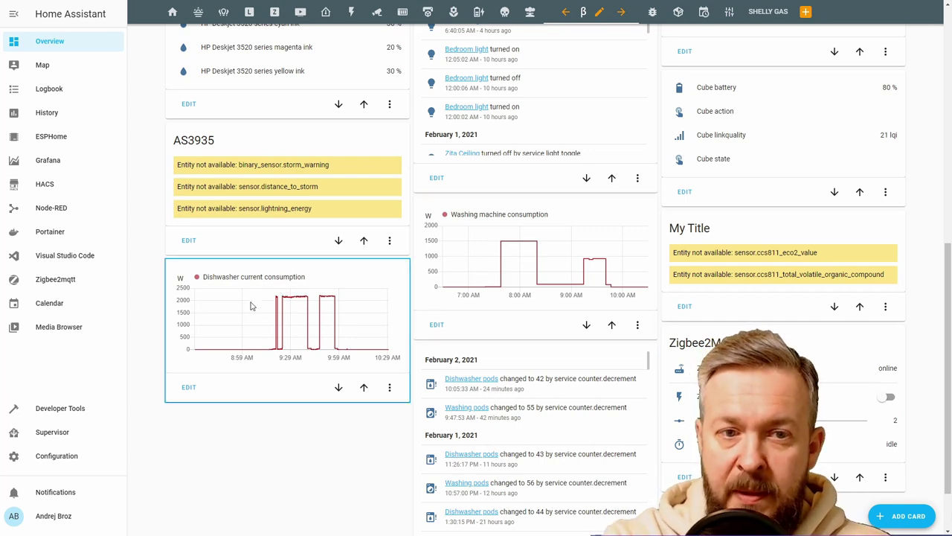
Step: Examine the dishwasher and washing machine power consumption graphs and the pod counter log on the dashboard
{"action": "mouse_move", "coordinate": [279, 299]}
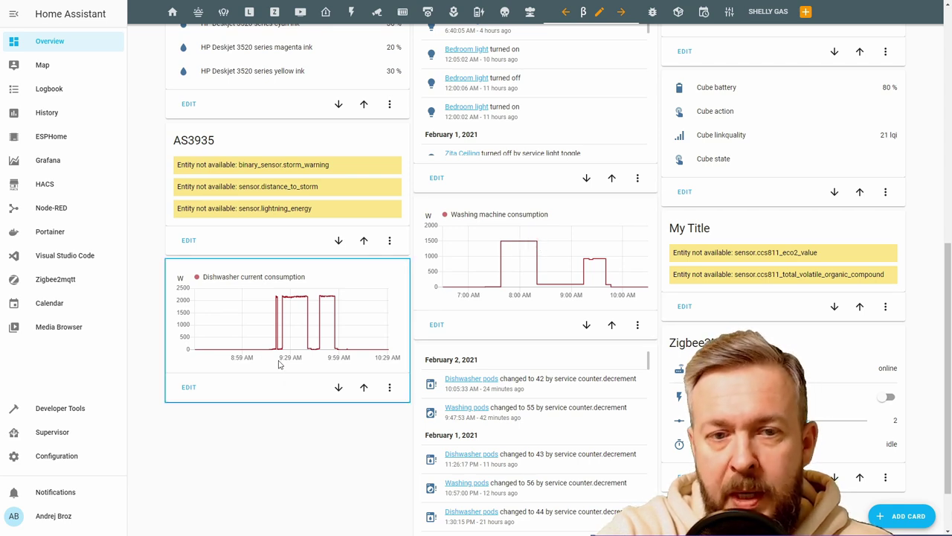
{"action": "mouse_move", "coordinate": [270, 350]}
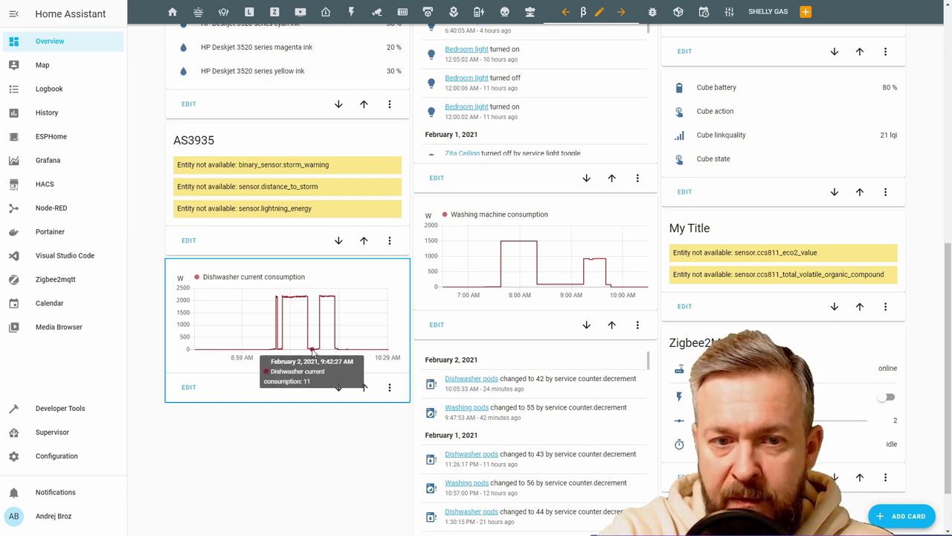
{"action": "mouse_move", "coordinate": [313, 349]}
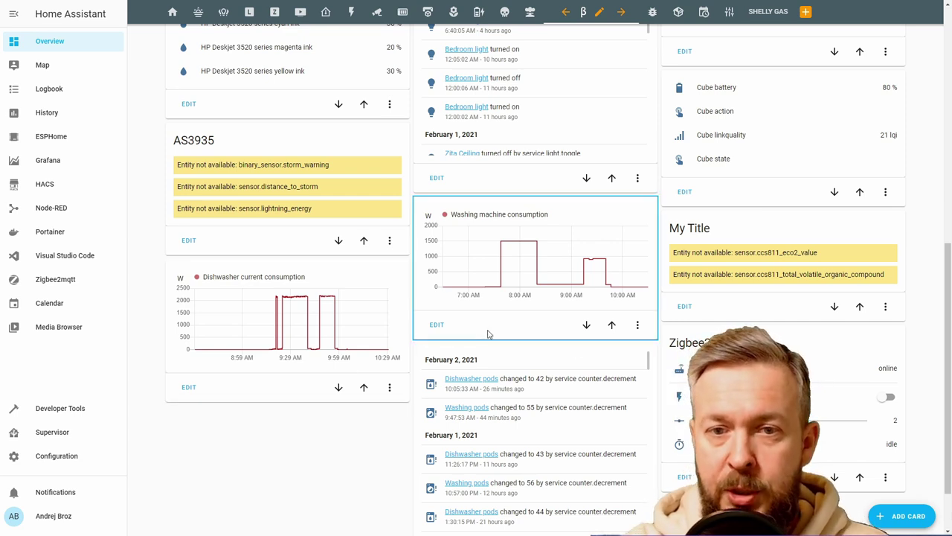
{"action": "mouse_move", "coordinate": [485, 288]}
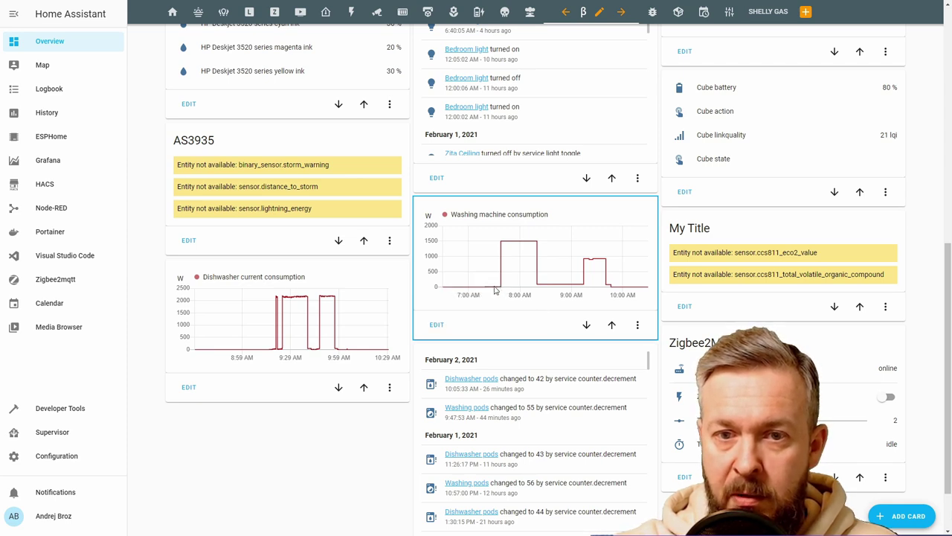
{"action": "mouse_move", "coordinate": [501, 244]}
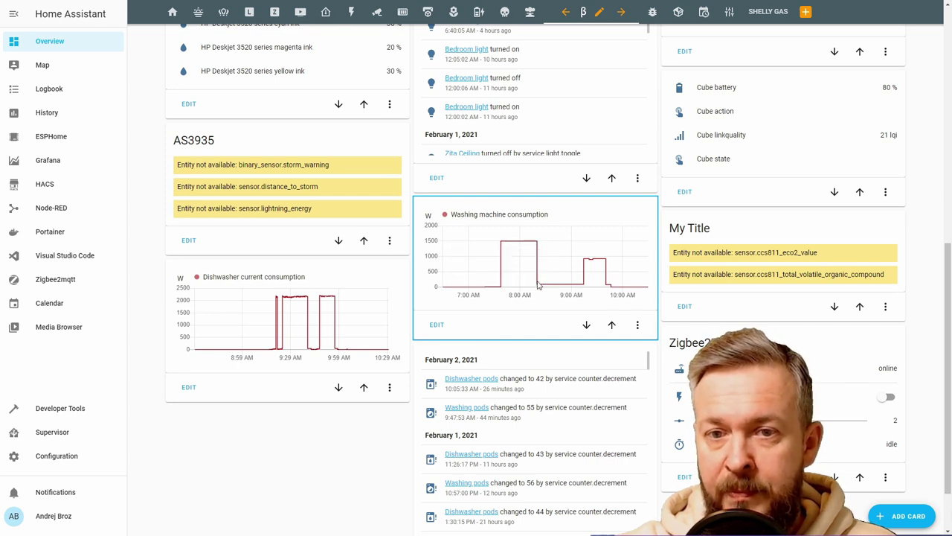
{"action": "mouse_move", "coordinate": [540, 287]}
{"action": "mouse_move", "coordinate": [585, 260]}
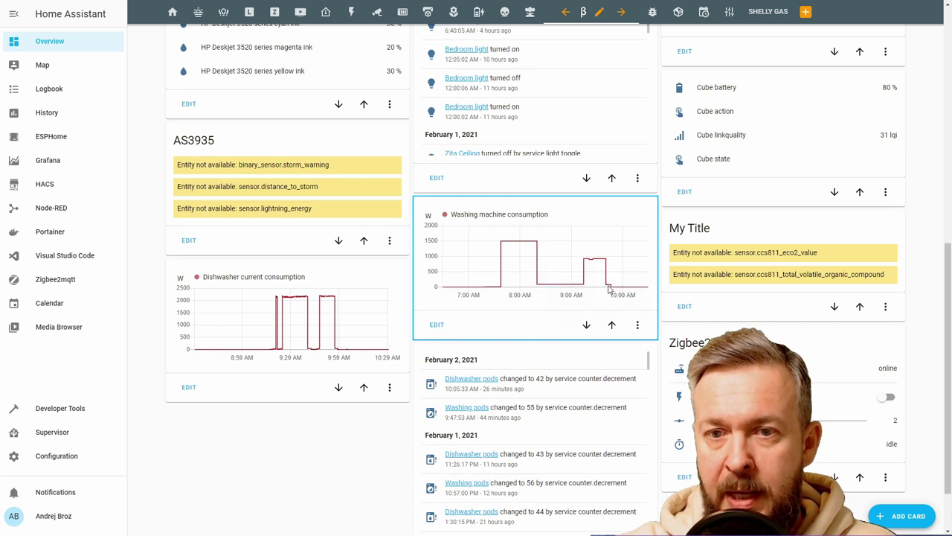
{"action": "mouse_move", "coordinate": [609, 286]}
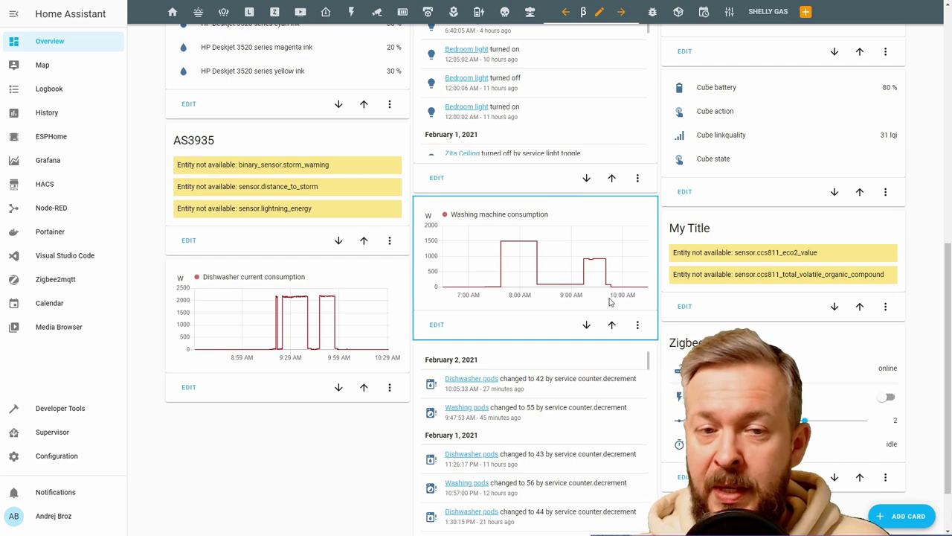
{"action": "mouse_move", "coordinate": [269, 351]}
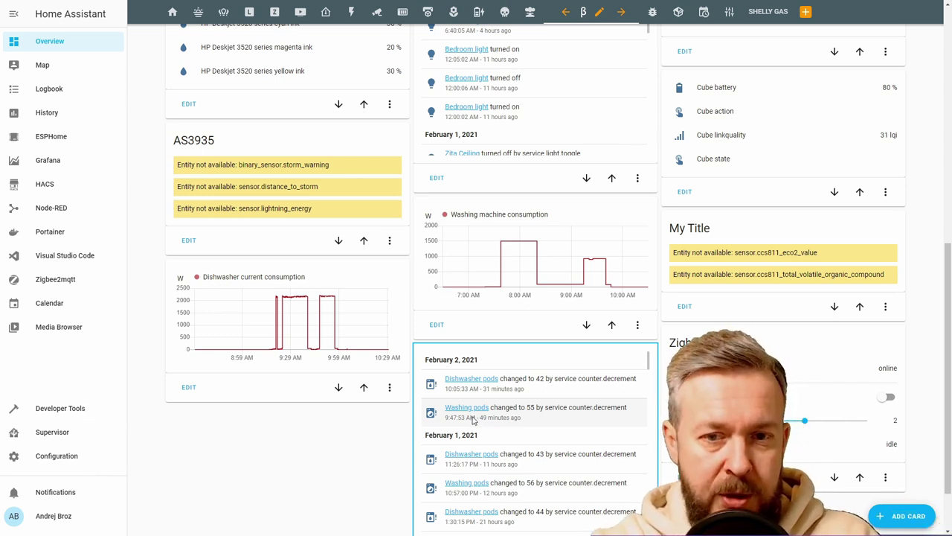
{"action": "left_click", "coordinate": [730, 13]}
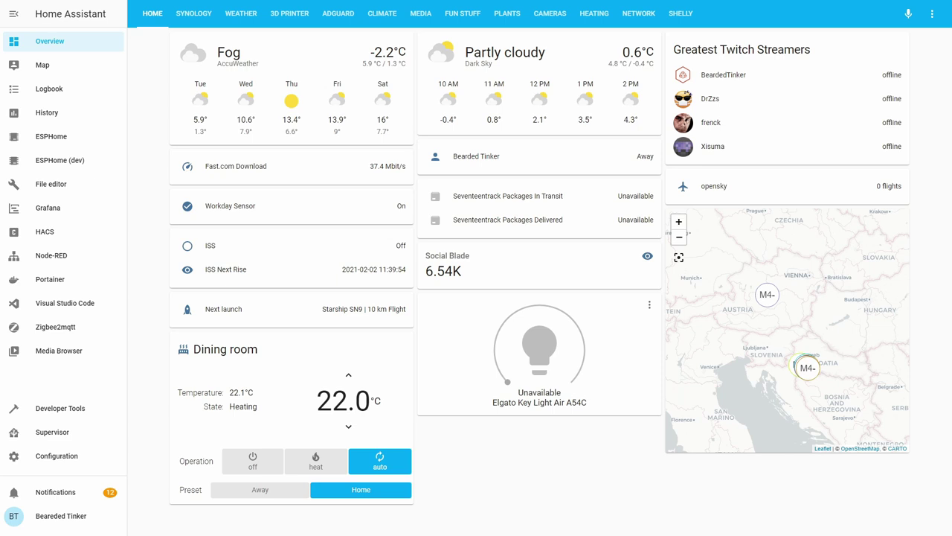
Step: Start a new counter helper named "Dishwasher pods" with the icon mdi:dishwasher
{"action": "left_click", "coordinate": [58, 459]}
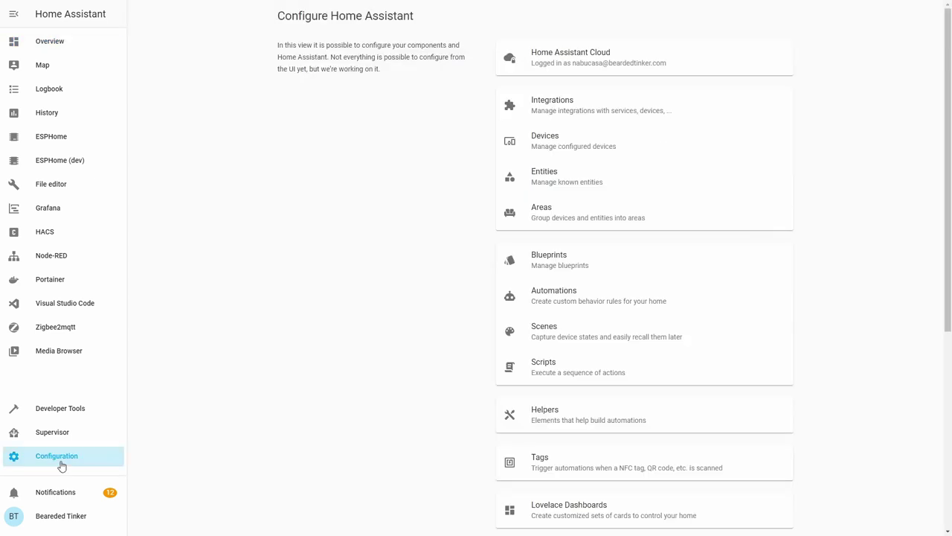
{"action": "left_click", "coordinate": [561, 415]}
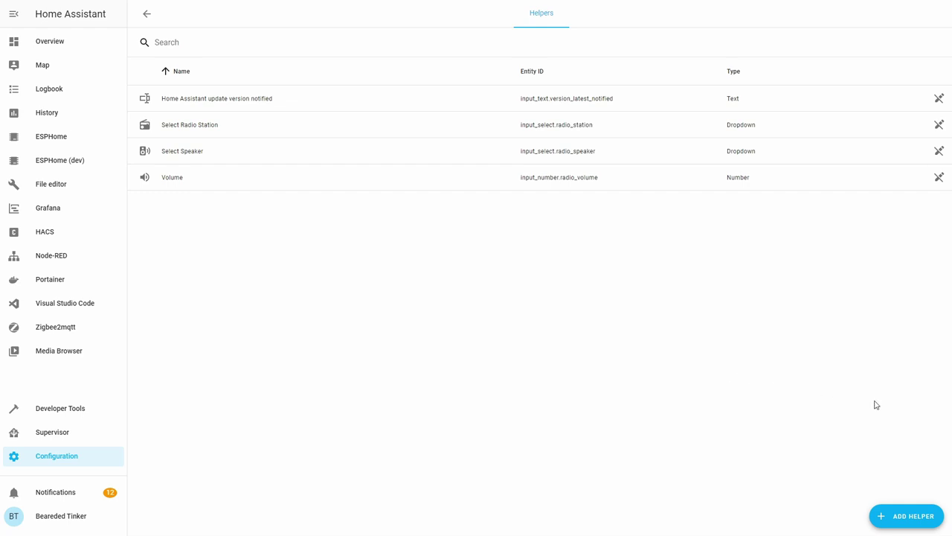
{"action": "left_click", "coordinate": [896, 527]}
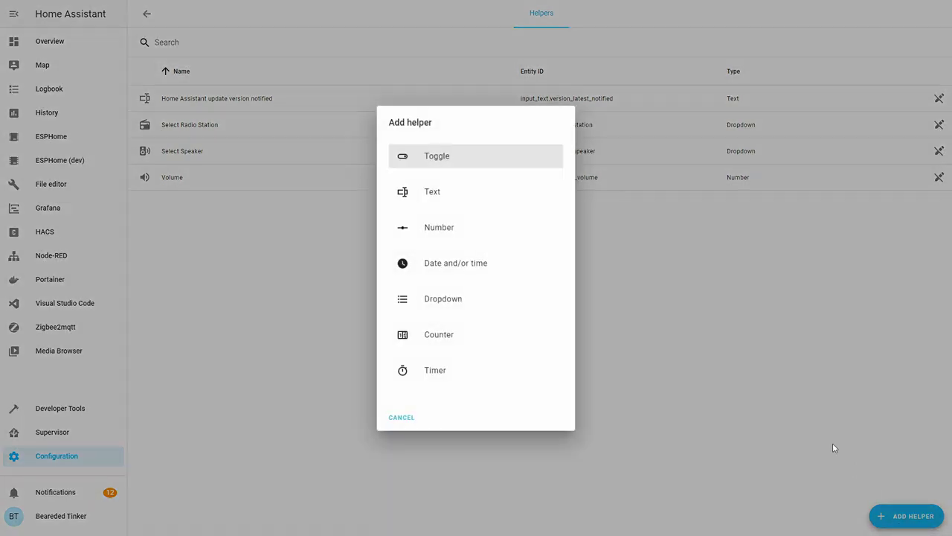
{"action": "left_click", "coordinate": [485, 343]}
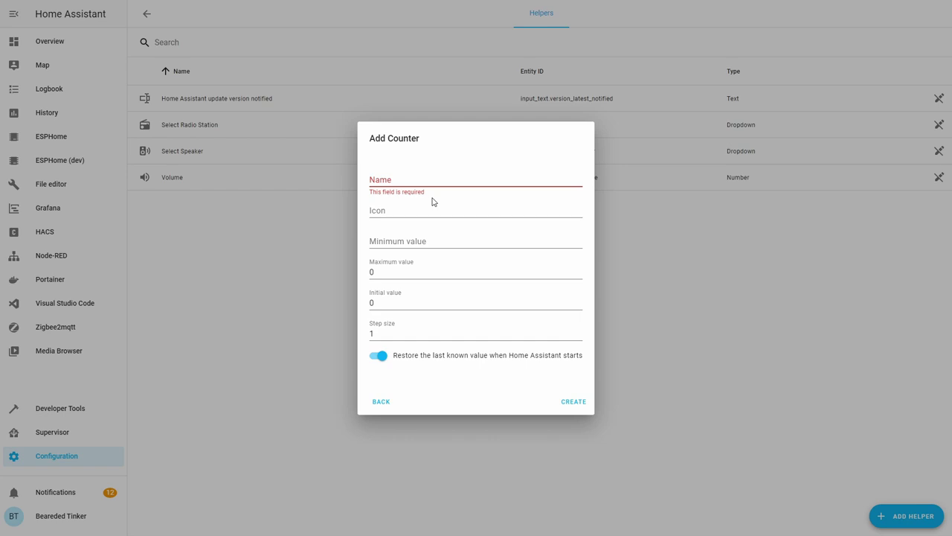
{"action": "type", "text": "Dishwa"}
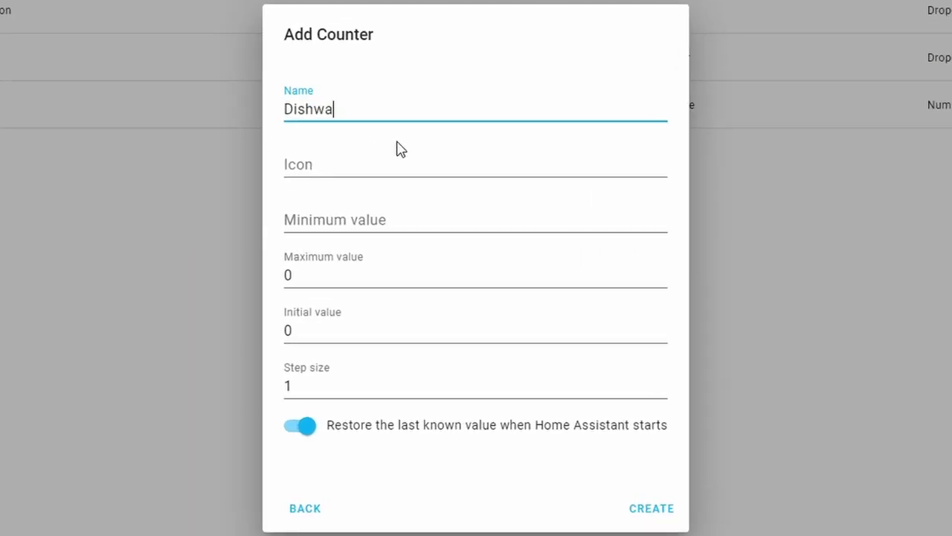
{"action": "type", "text": "sher pods"}
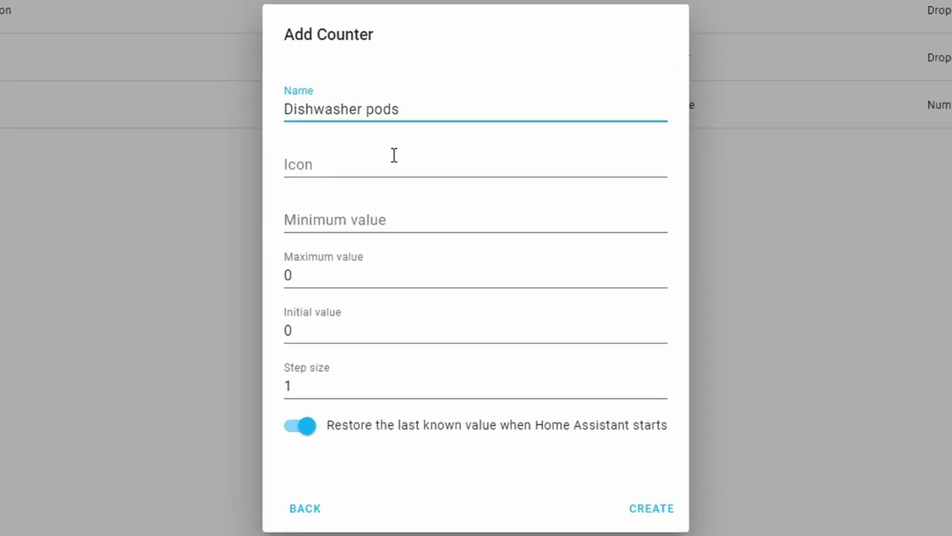
{"action": "left_click", "coordinate": [354, 156]}
{"action": "type", "text": "m"}
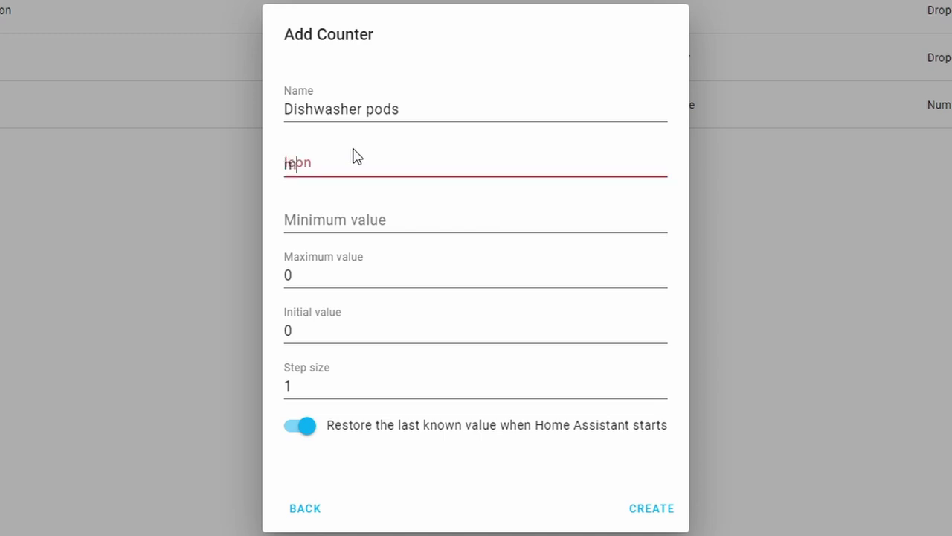
{"action": "type", "text": "di:dishwasher"}
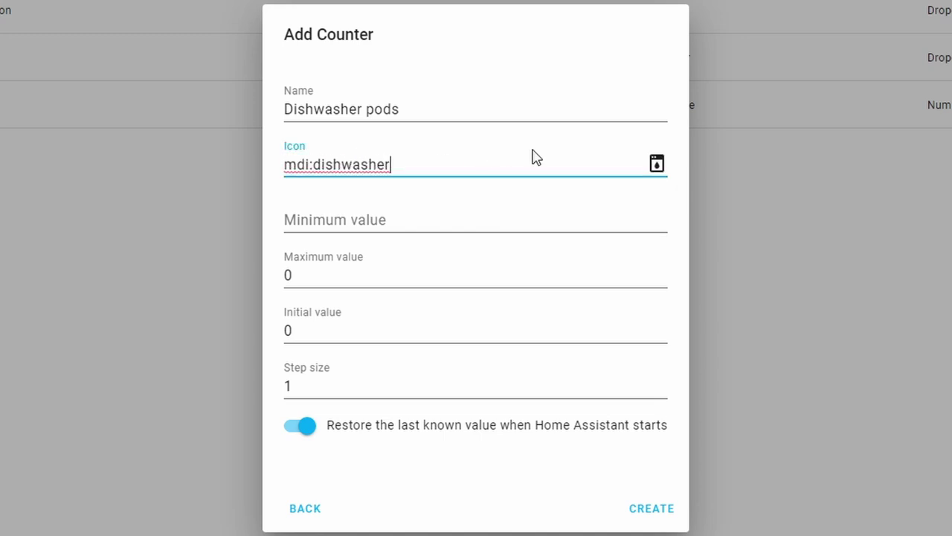
Step: Set the dishwasher counter's minimum to 0, maximum to 100 and initial value to 100, and create it
{"action": "left_click", "coordinate": [499, 221]}
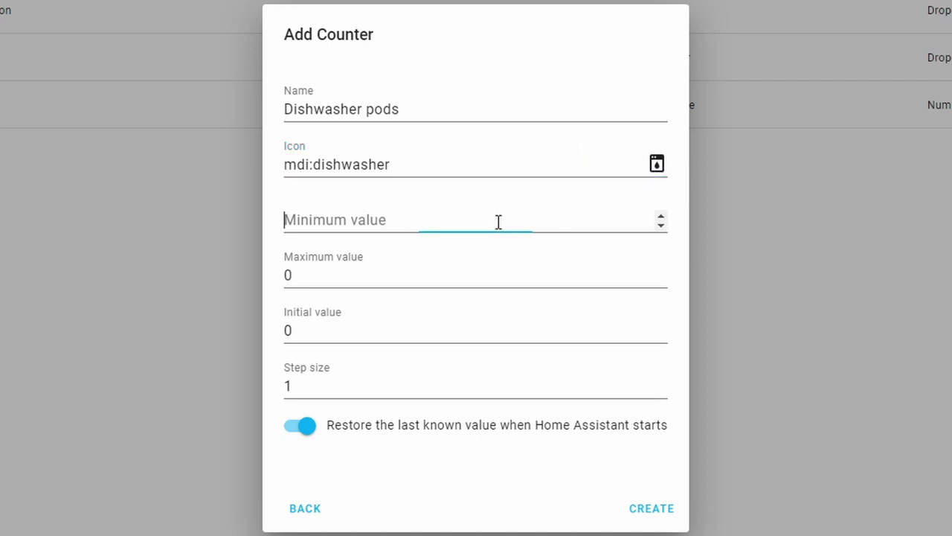
{"action": "type", "text": "0"}
{"action": "left_click", "coordinate": [406, 282]}
{"action": "double_click", "coordinate": [383, 268]}
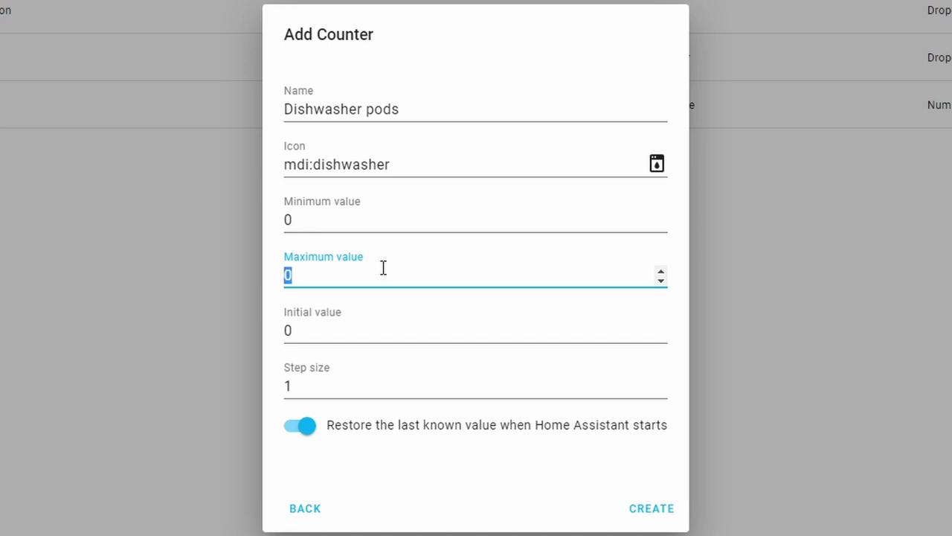
{"action": "type", "text": "100"}
{"action": "left_click", "coordinate": [299, 325]}
{"action": "key", "text": "BackSpace"}
{"action": "type", "text": "100"}
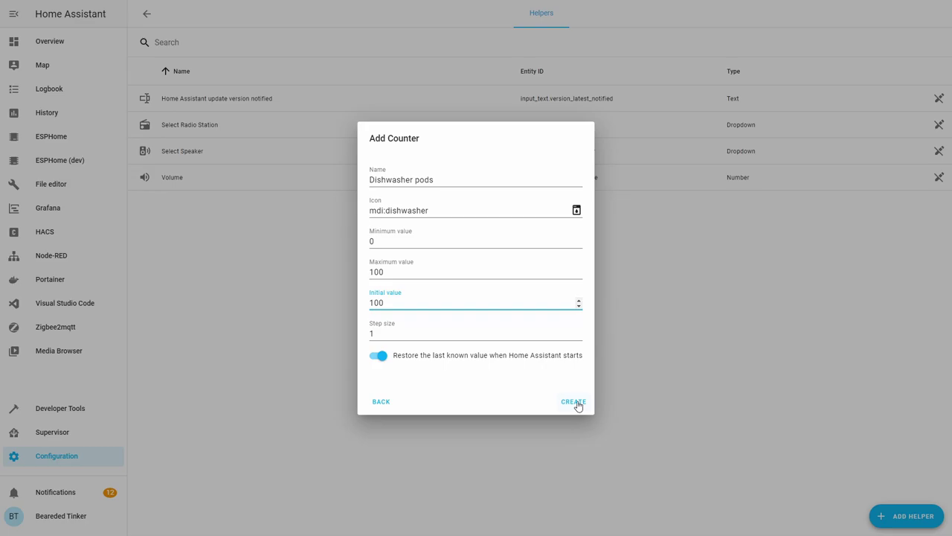
{"action": "left_click", "coordinate": [574, 401]}
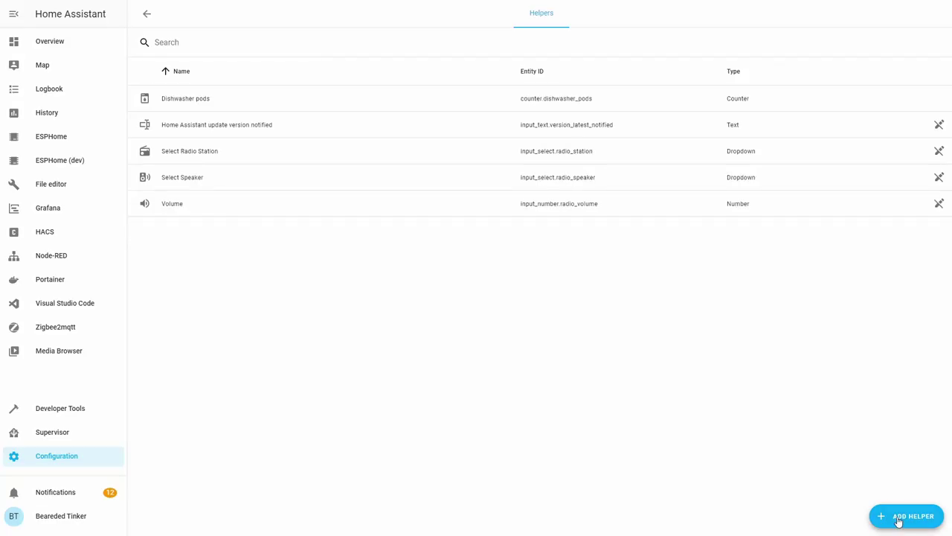
Step: Start another counter helper named "Washing machine pods" with the icon mdi:washing-machine
{"action": "left_click", "coordinate": [898, 516]}
{"action": "left_click", "coordinate": [439, 344]}
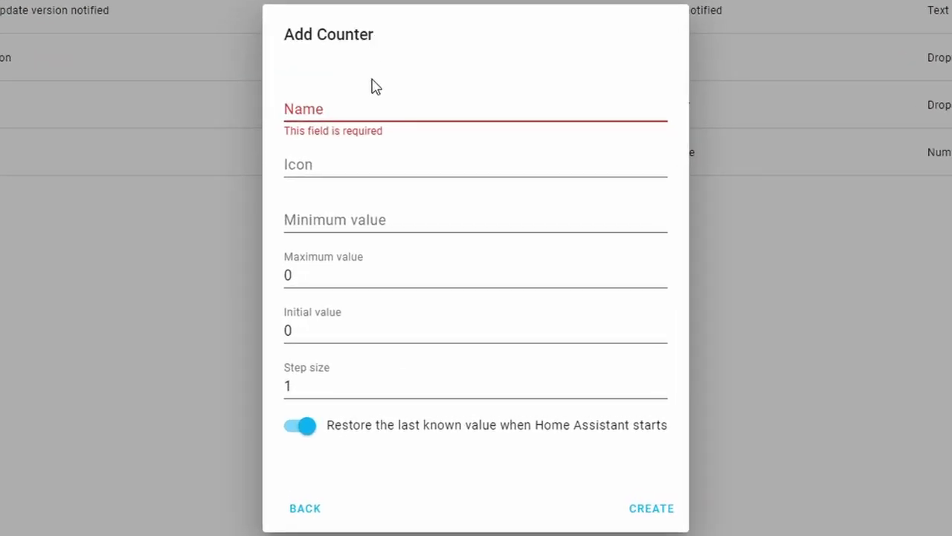
{"action": "left_click", "coordinate": [376, 88]}
{"action": "type", "text": "Washing machine pods"}
{"action": "key", "text": "Tab"}
{"action": "type", "text": "mdi:washing-"}
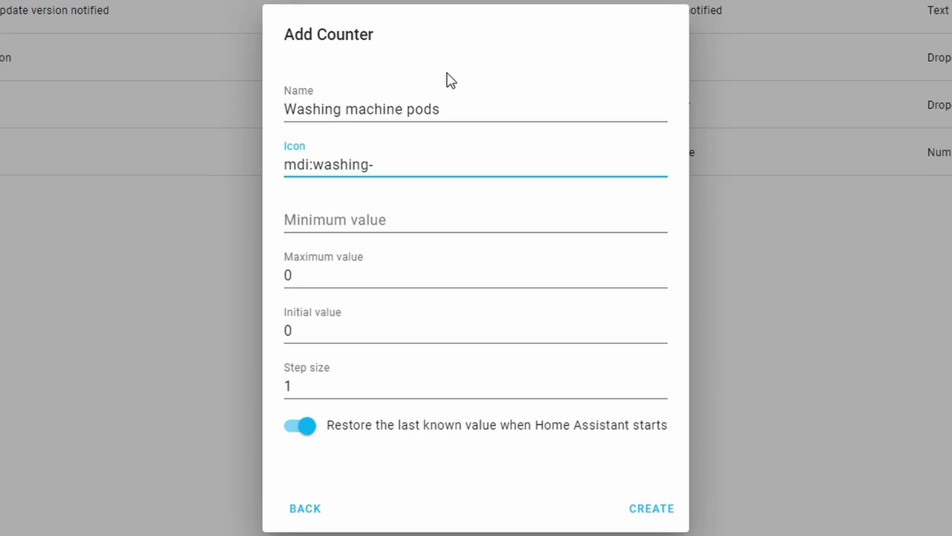
{"action": "type", "text": "machine"}
Step: Set the washing machine counter's minimum to 0, maximum to 70 and initial value to 70, and create it
{"action": "left_click", "coordinate": [430, 216]}
{"action": "type", "text": "0"}
{"action": "left_click", "coordinate": [426, 275]}
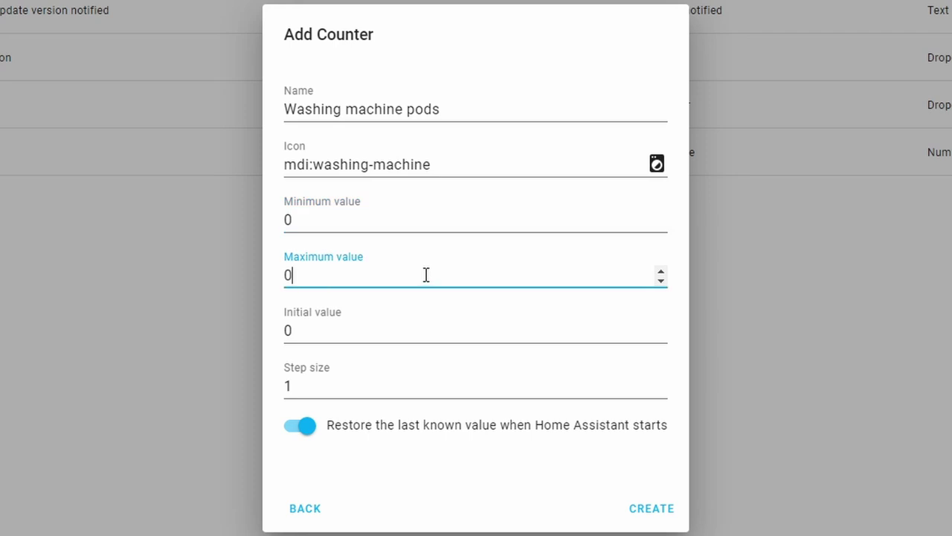
{"action": "key", "text": "ctrl+a"}
{"action": "type", "text": "70"}
{"action": "left_click", "coordinate": [438, 338]}
{"action": "key", "text": "ctrl+a"}
{"action": "type", "text": "70"}
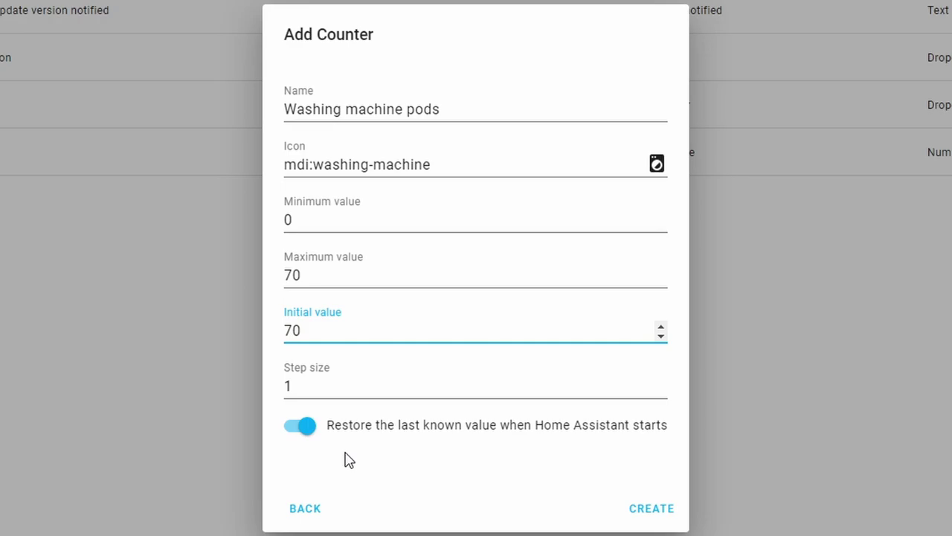
{"action": "left_click", "coordinate": [651, 509]}
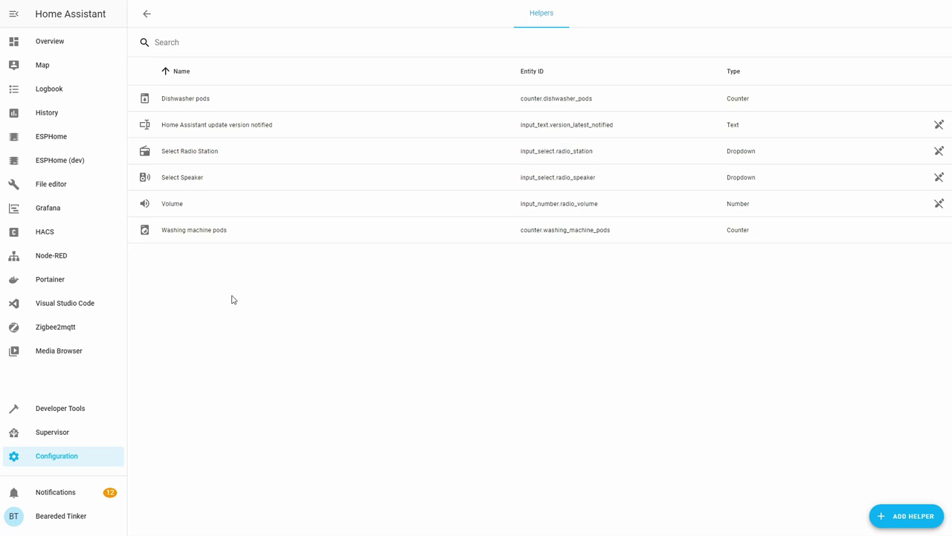
Step: Create a toggle helper named "Dishwasher running" with the icon mdi:dishwasher-alert
{"action": "left_click", "coordinate": [903, 516]}
{"action": "key", "text": "Return"}
{"action": "type", "text": "Dishwasher running"}
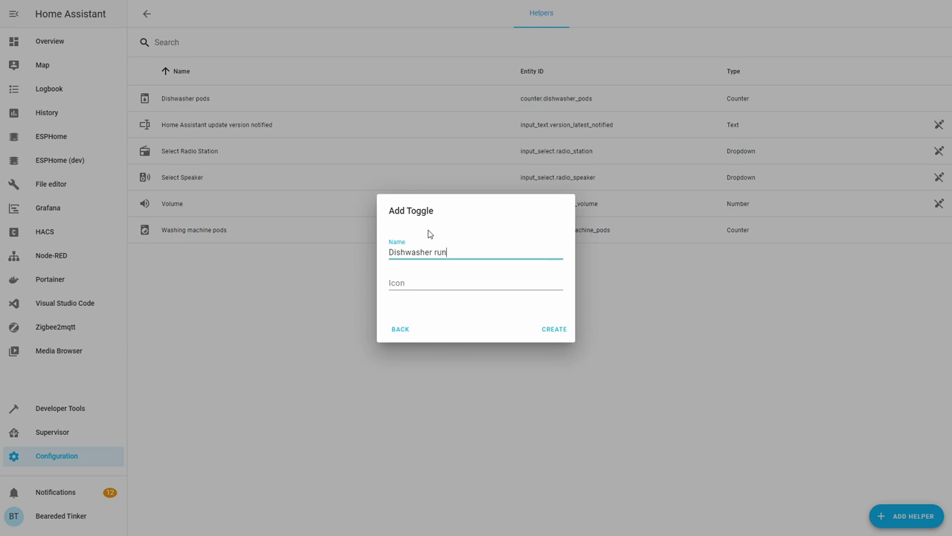
{"action": "left_click", "coordinate": [468, 285]}
{"action": "type", "text": "mdi:dishwasher-alert"}
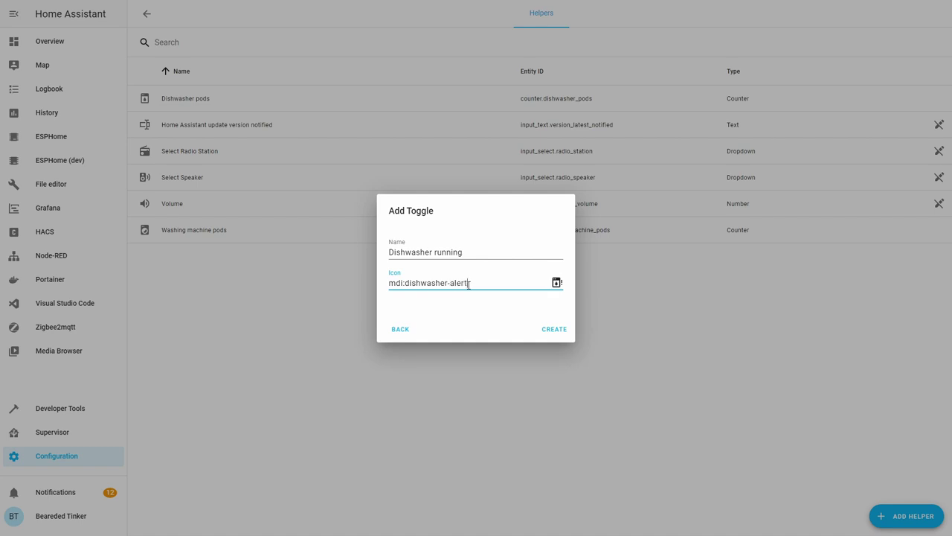
{"action": "left_click", "coordinate": [554, 329]}
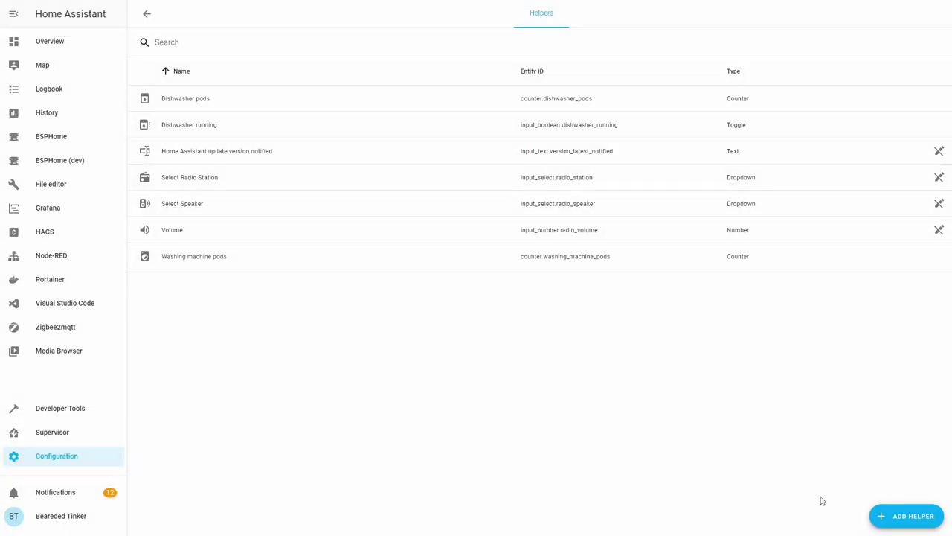
Step: Create a toggle helper named "Washing machine running" with the icon mdi:washing-machine-alert
{"action": "left_click", "coordinate": [912, 515]}
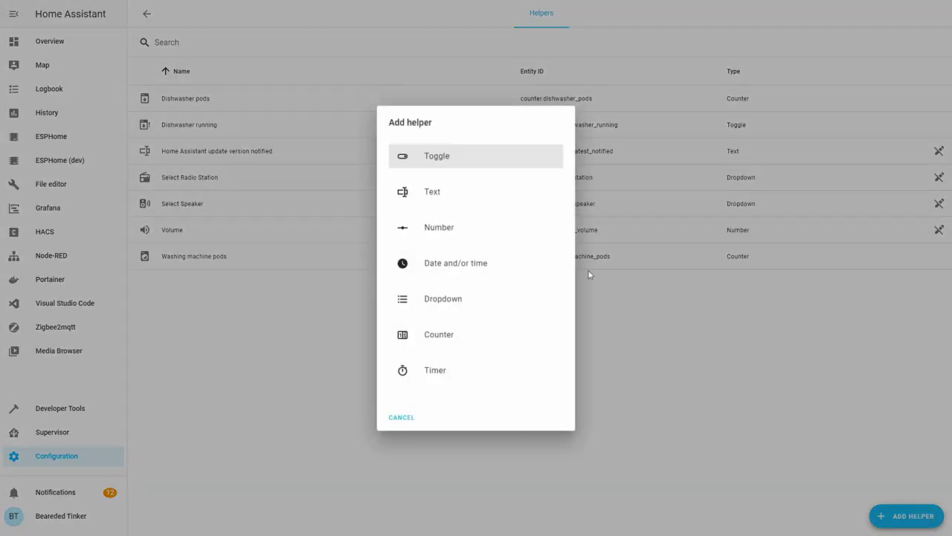
{"action": "left_click", "coordinate": [455, 159]}
{"action": "type", "text": "W"}
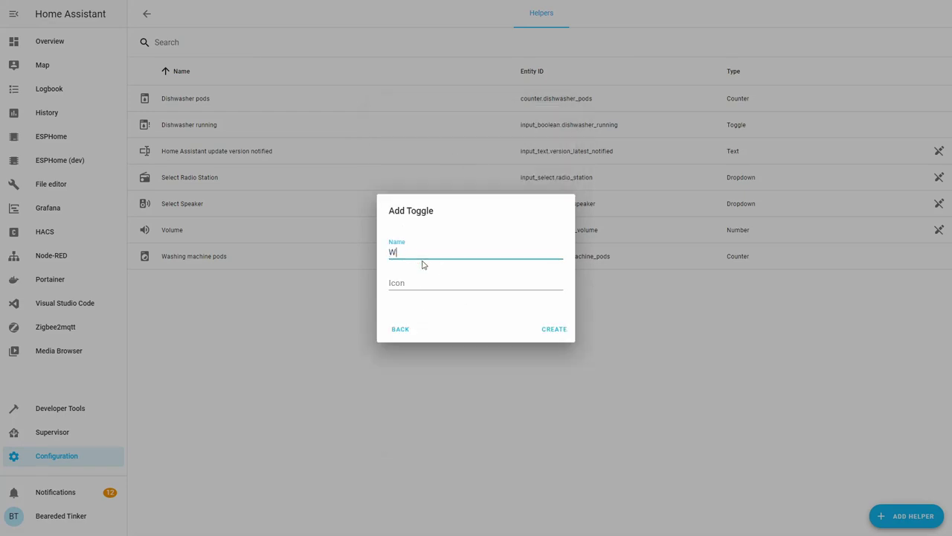
{"action": "type", "text": "ashing machine running"}
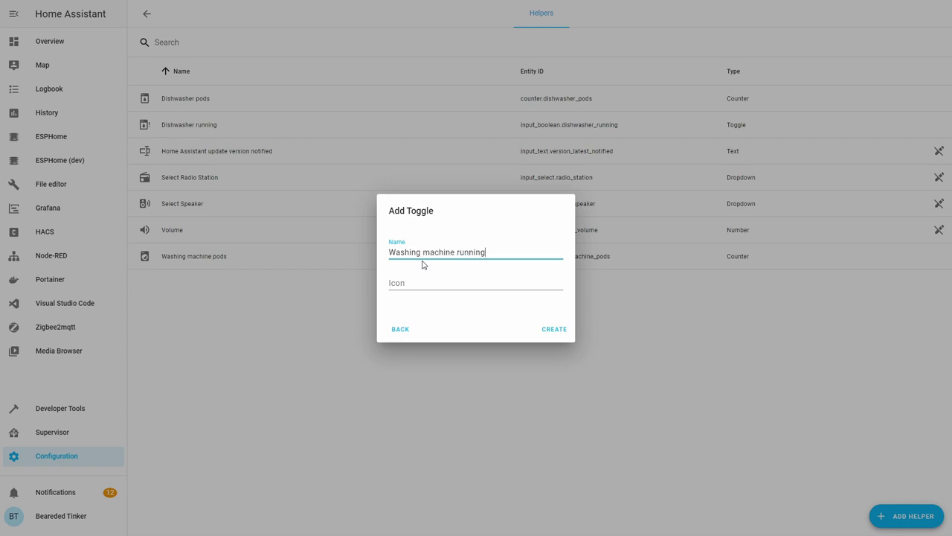
{"action": "key", "text": "Tab"}
{"action": "type", "text": "mdi"}
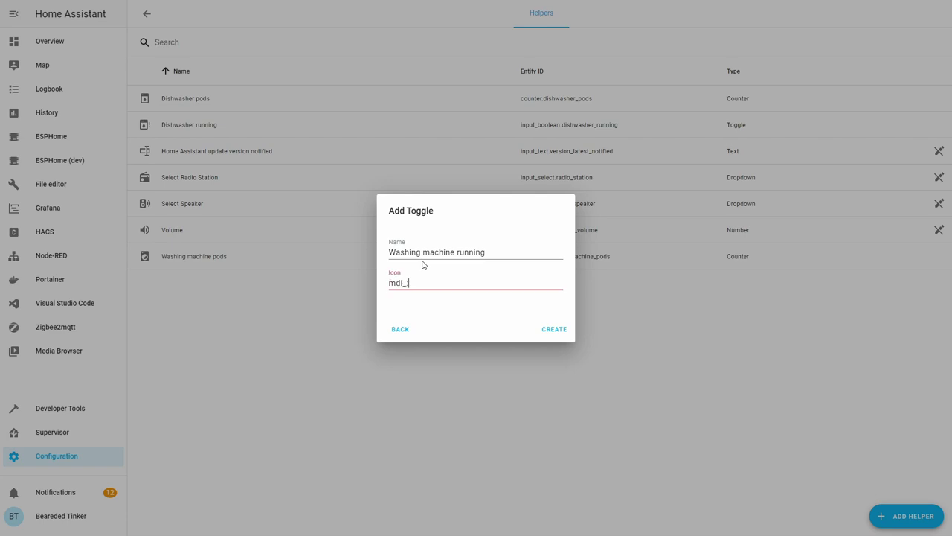
{"action": "type", "text": ":washing-machine-"}
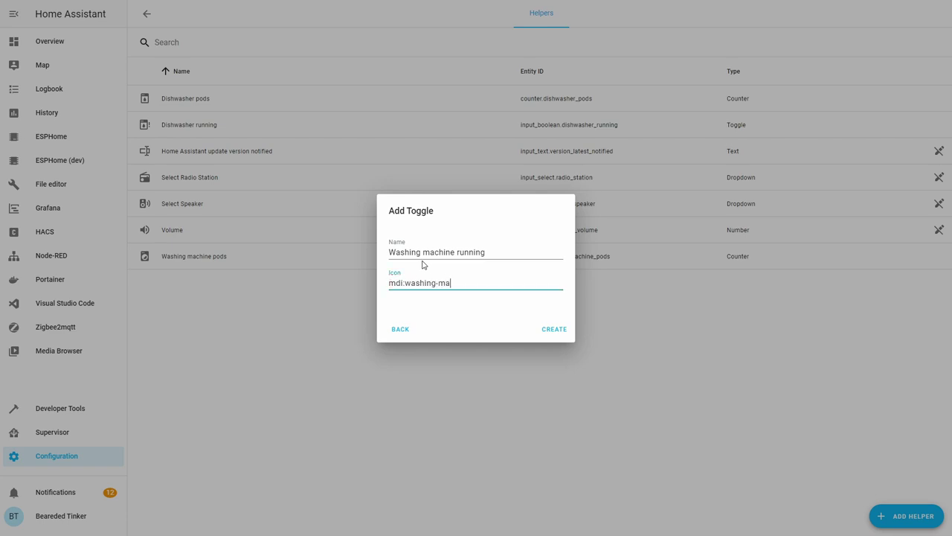
{"action": "type", "text": "alert"}
{"action": "left_click", "coordinate": [554, 329]}
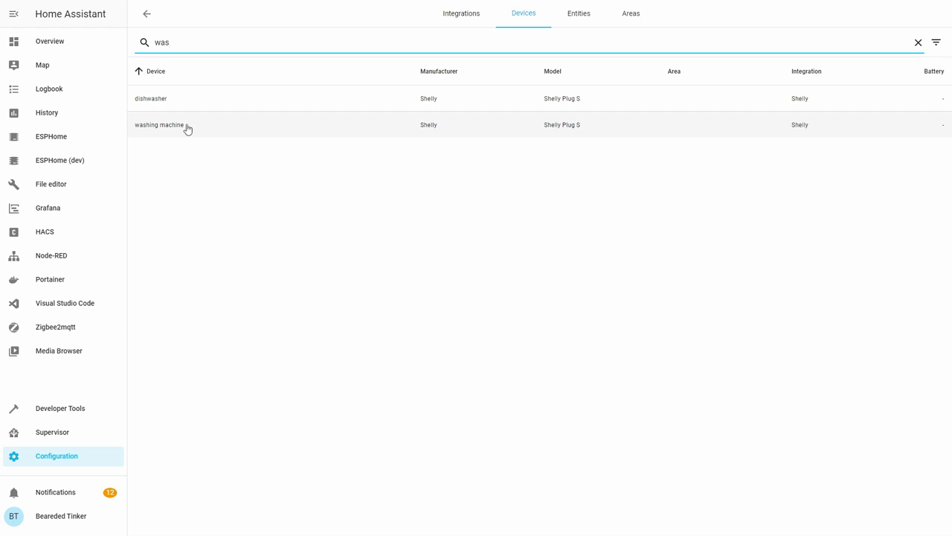
Step: Start a new empty automation and name it "Dishwasher ends"
{"action": "left_click", "coordinate": [78, 456]}
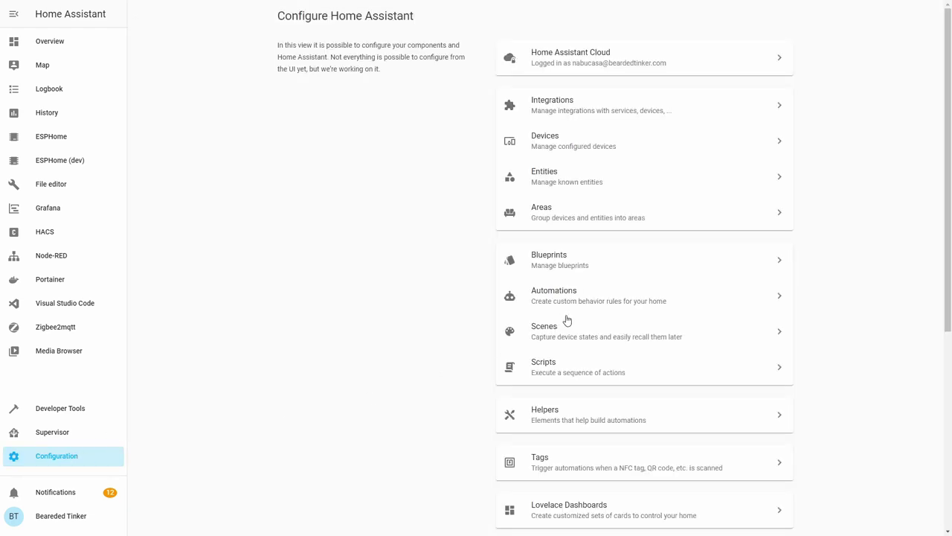
{"action": "left_click", "coordinate": [591, 298]}
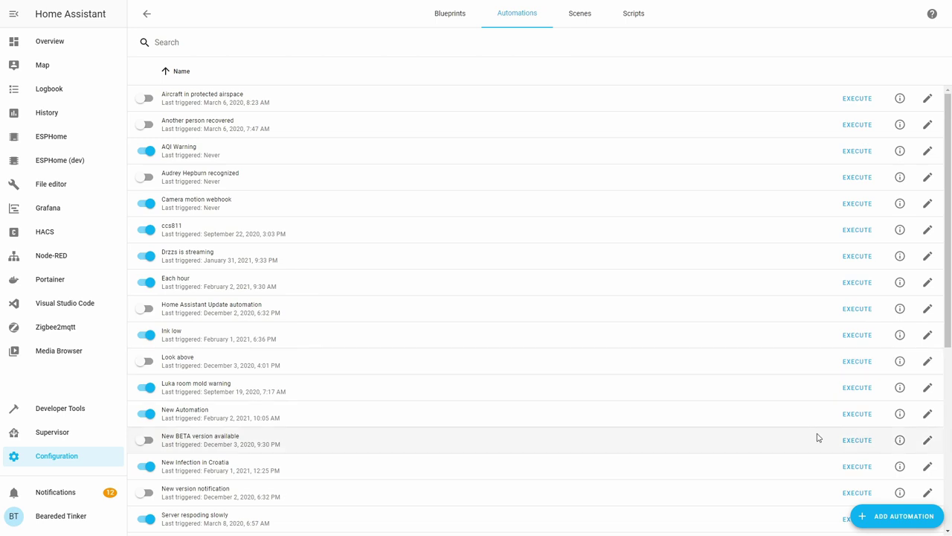
{"action": "left_click", "coordinate": [903, 517]}
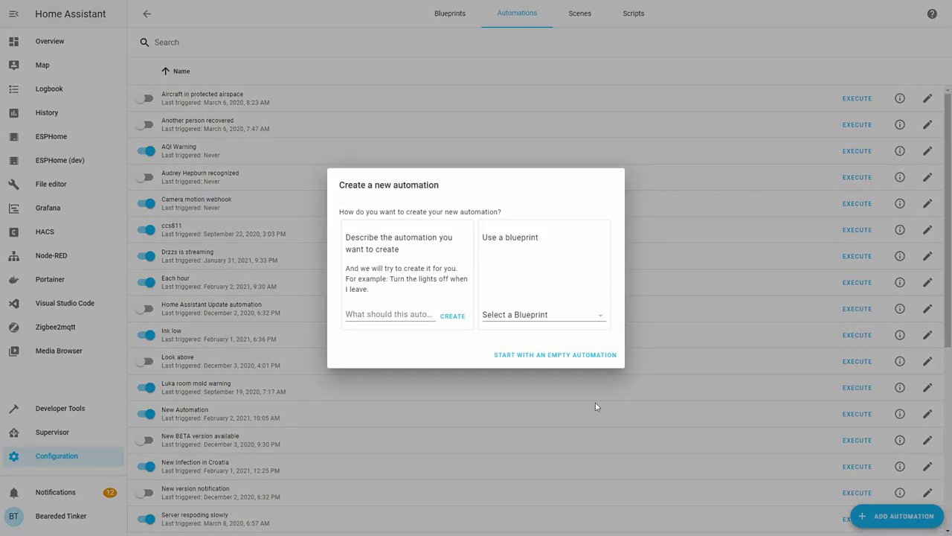
{"action": "left_click", "coordinate": [537, 356]}
{"action": "triple_click", "coordinate": [529, 104]}
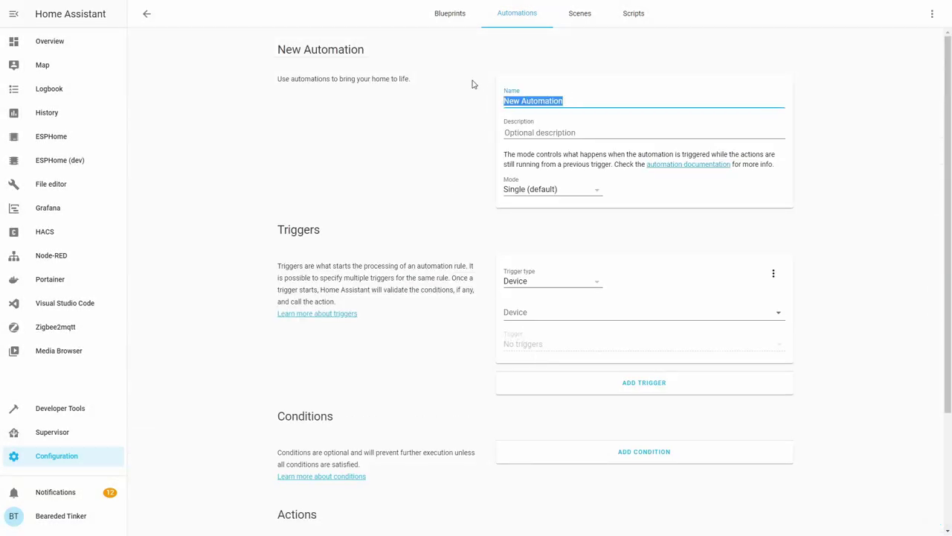
{"action": "type", "text": "Disha"}
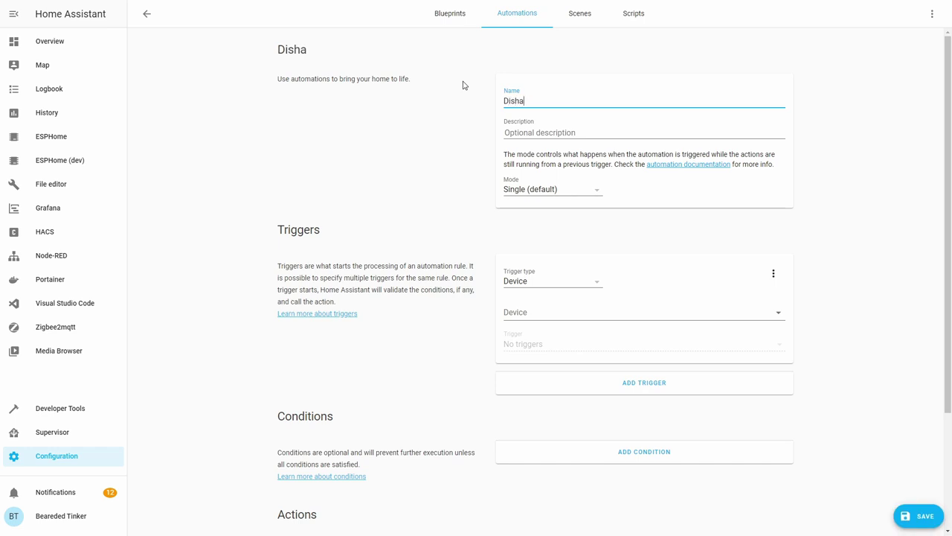
{"action": "key", "text": "BackSpace"}
{"action": "type", "text": "washer ends"}
{"action": "key", "text": "Tab"}
{"action": "left_click", "coordinate": [605, 261]}
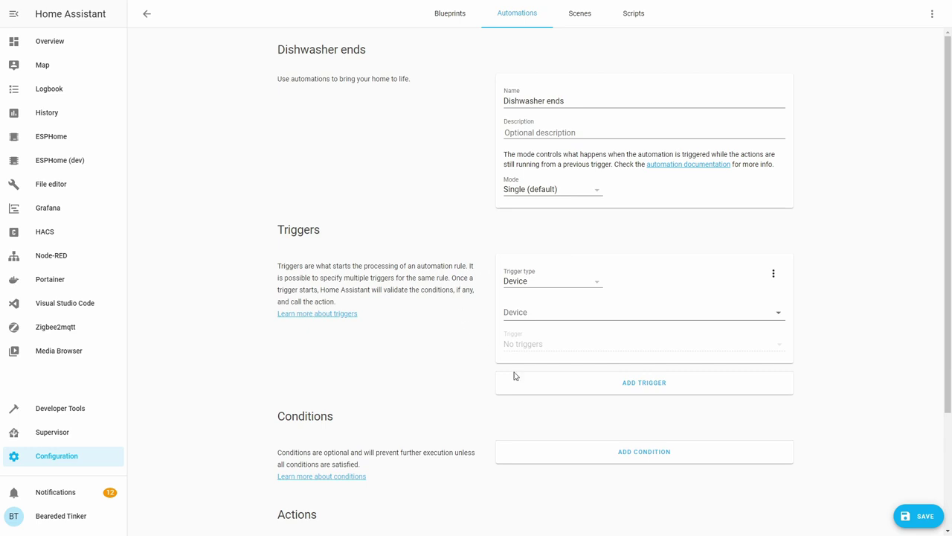
Step: Make the trigger a numeric state trigger on the dishwasher Power sensor, sensor.shellyplug_s_b4944b_power
{"action": "left_click", "coordinate": [584, 283]}
{"action": "left_click", "coordinate": [559, 421]}
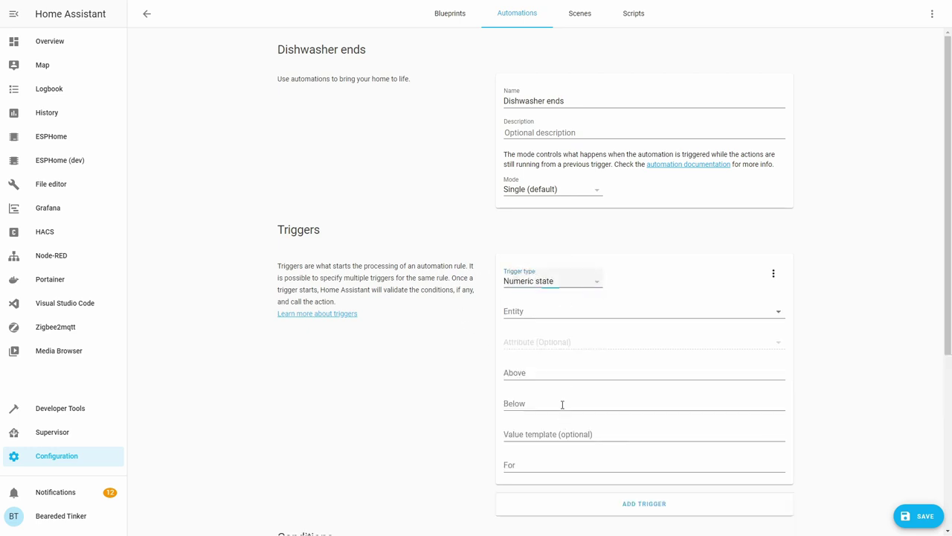
{"action": "left_click", "coordinate": [557, 308]}
{"action": "type", "text": "power"}
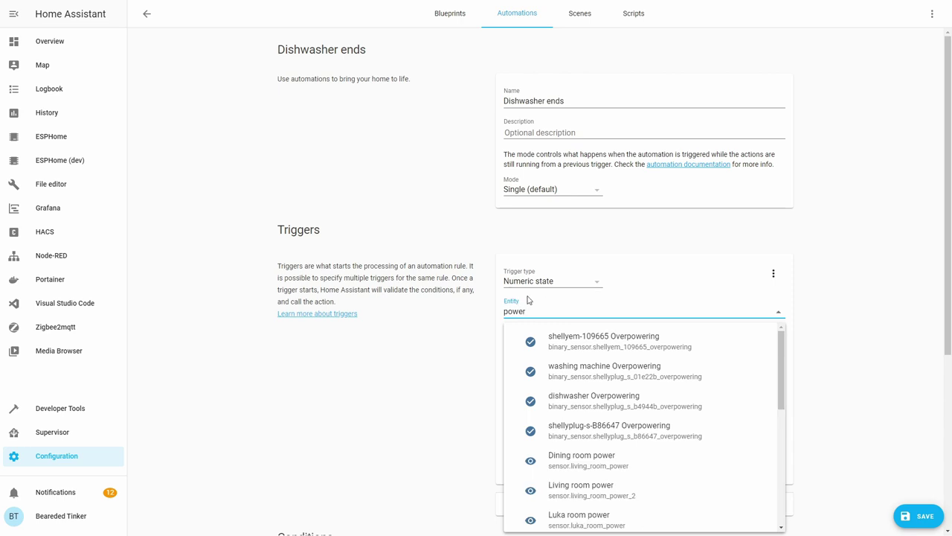
{"action": "scroll", "coordinate": [632, 405], "scroll_direction": "down", "scroll_amount": 1}
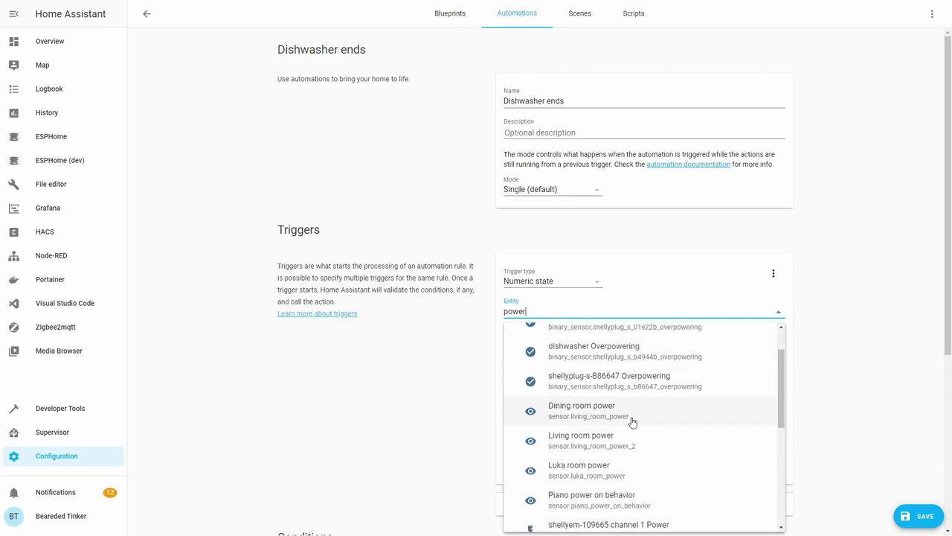
{"action": "scroll", "coordinate": [629, 423], "scroll_direction": "down", "scroll_amount": 3}
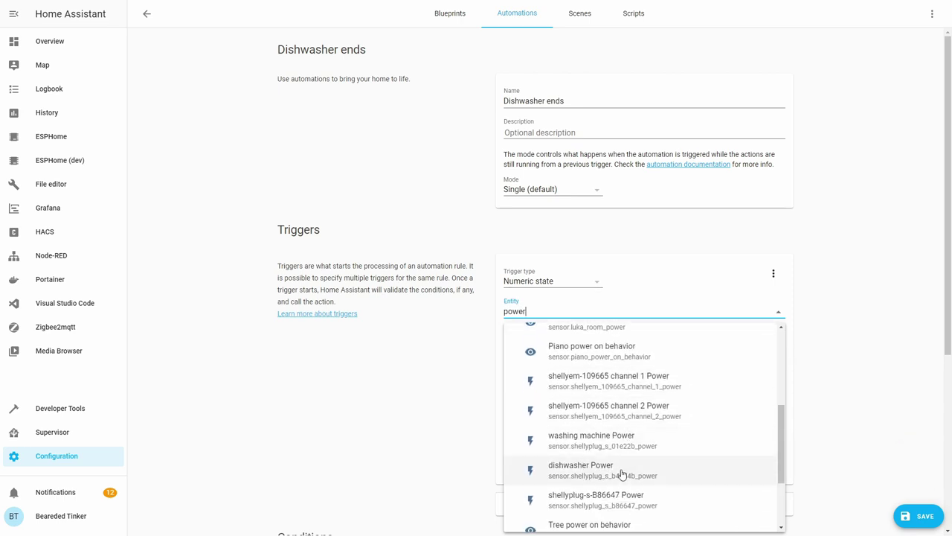
{"action": "left_click", "coordinate": [623, 469]}
Step: Set the dishwasher trigger to fire when the power is below 2 for 00:01:30
{"action": "left_click", "coordinate": [549, 406]}
{"action": "type", "text": "2"}
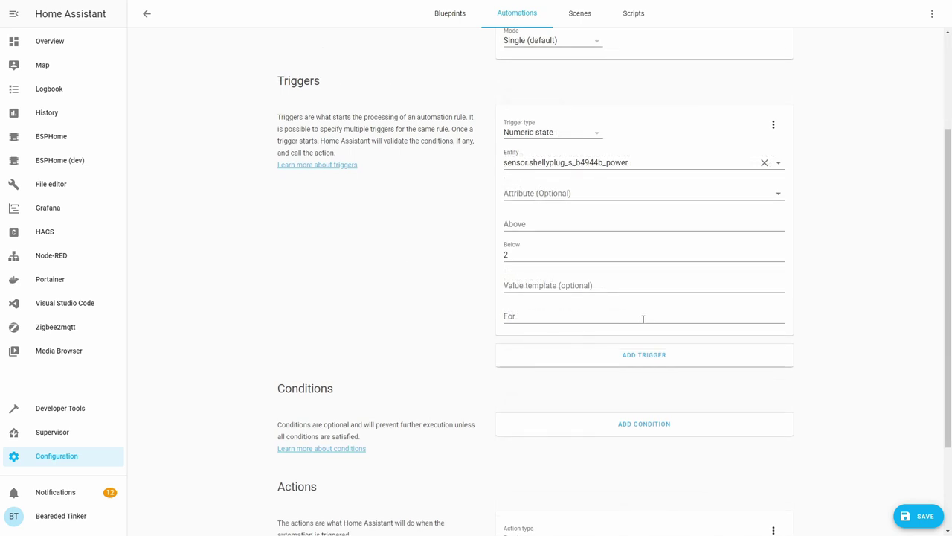
{"action": "left_click", "coordinate": [642, 322]}
{"action": "type", "text": "00:"}
{"action": "left_click", "coordinate": [414, 284]}
Step: Set the first action to call the service counter.decrement on counter.dishwasher_pods
{"action": "scroll", "coordinate": [423, 293], "scroll_direction": "down", "scroll_amount": 2}
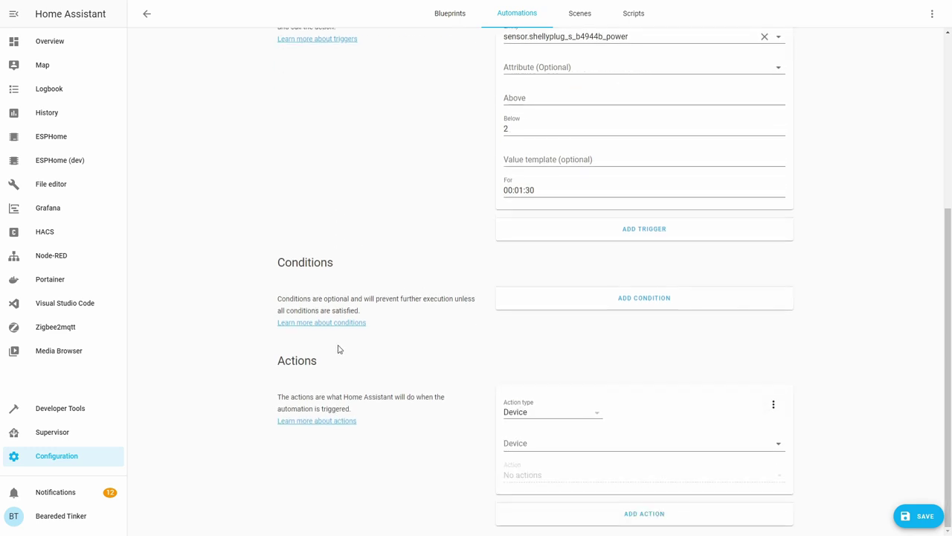
{"action": "left_click", "coordinate": [586, 415]}
{"action": "left_click", "coordinate": [573, 531]}
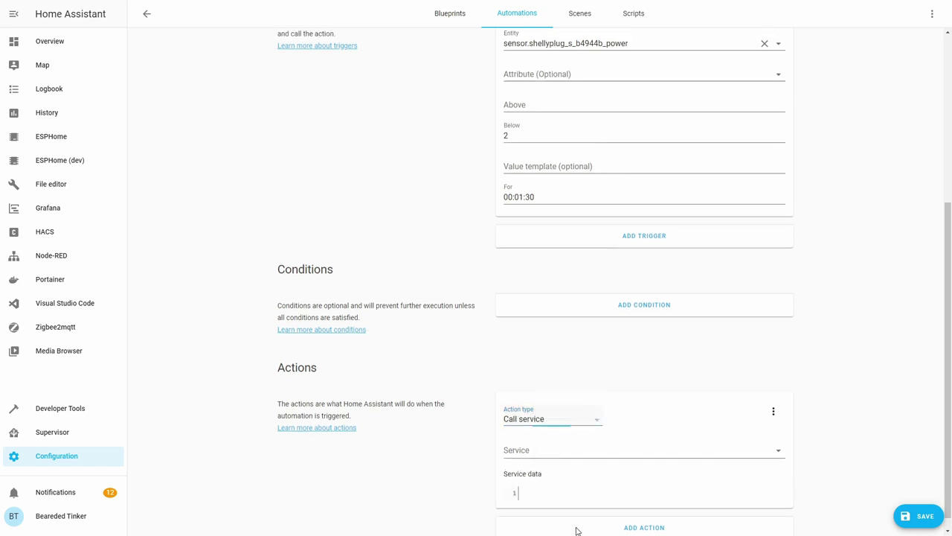
{"action": "left_click", "coordinate": [561, 451]}
{"action": "type", "text": "cou"}
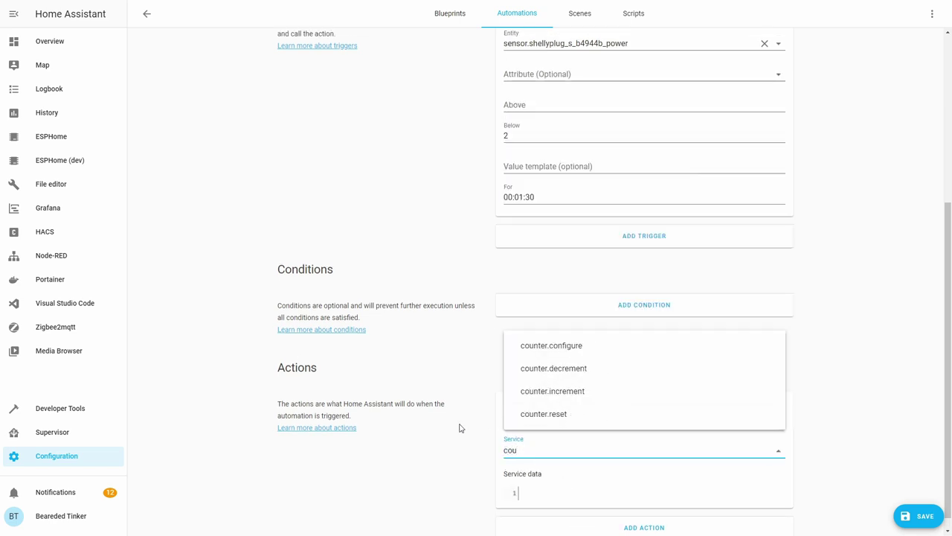
{"action": "left_click", "coordinate": [557, 376]}
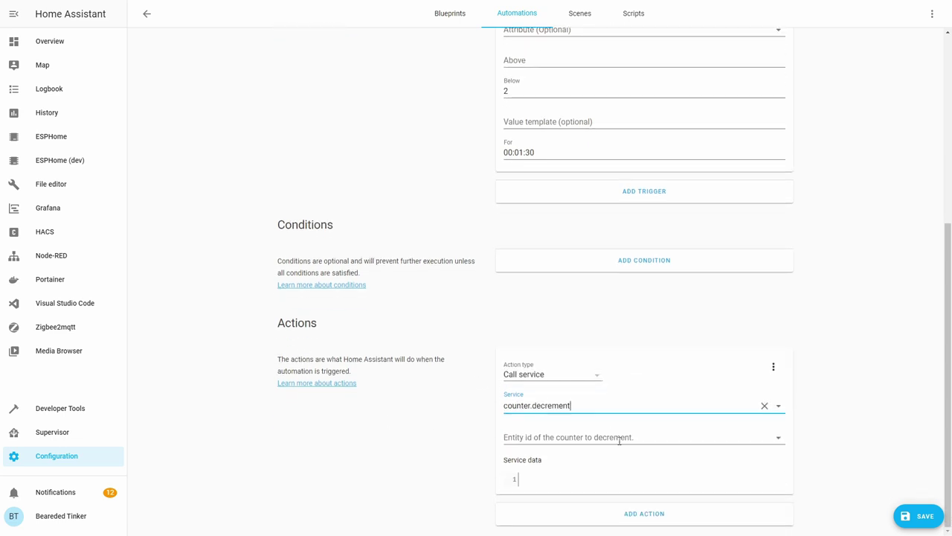
{"action": "left_click", "coordinate": [592, 436]}
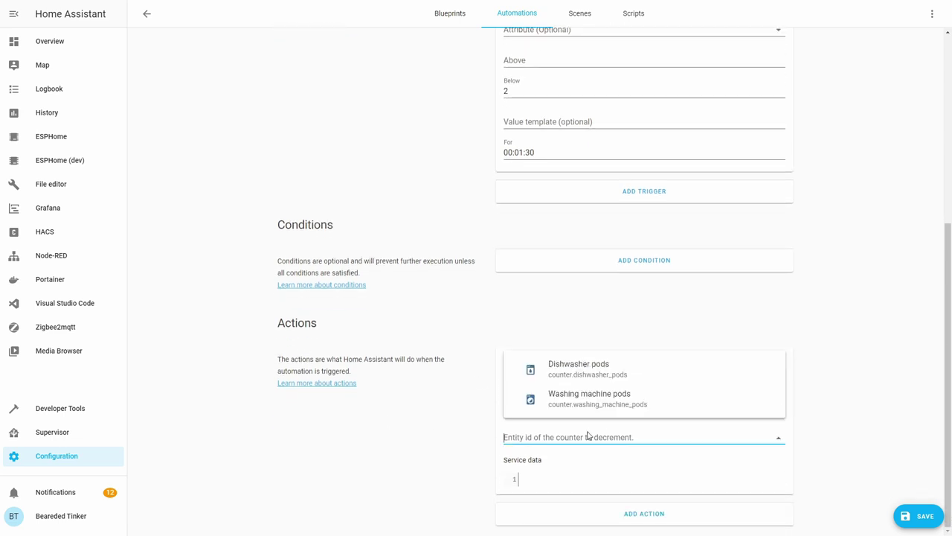
{"action": "left_click", "coordinate": [576, 375]}
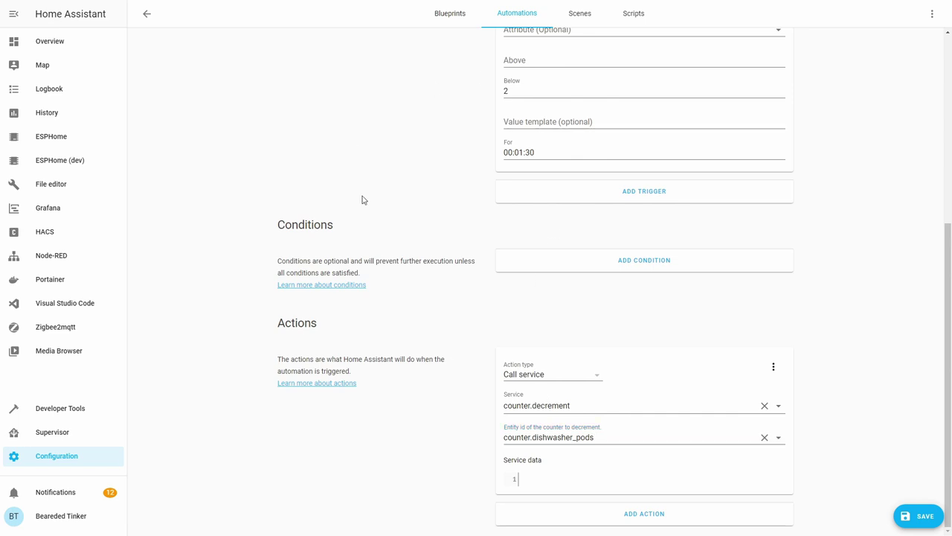
Step: Add a second action that calls the service notify.beardedbot
{"action": "scroll", "coordinate": [352, 181], "scroll_direction": "up", "scroll_amount": 2}
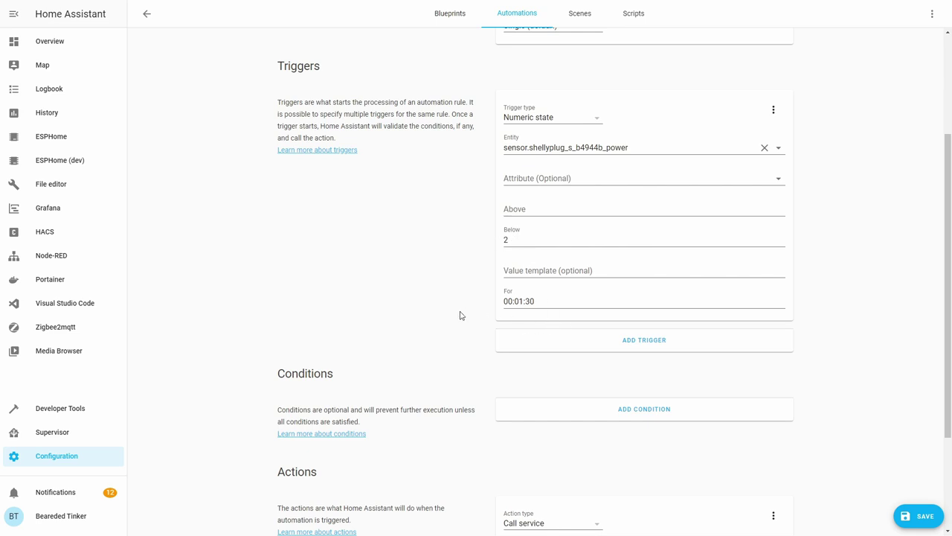
{"action": "scroll", "coordinate": [459, 315], "scroll_direction": "down", "scroll_amount": 2}
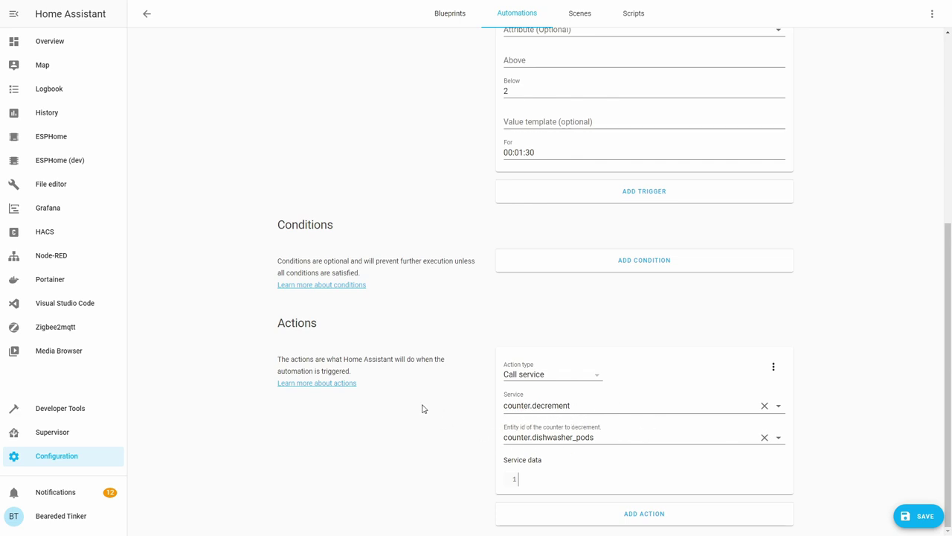
{"action": "left_click", "coordinate": [626, 515]}
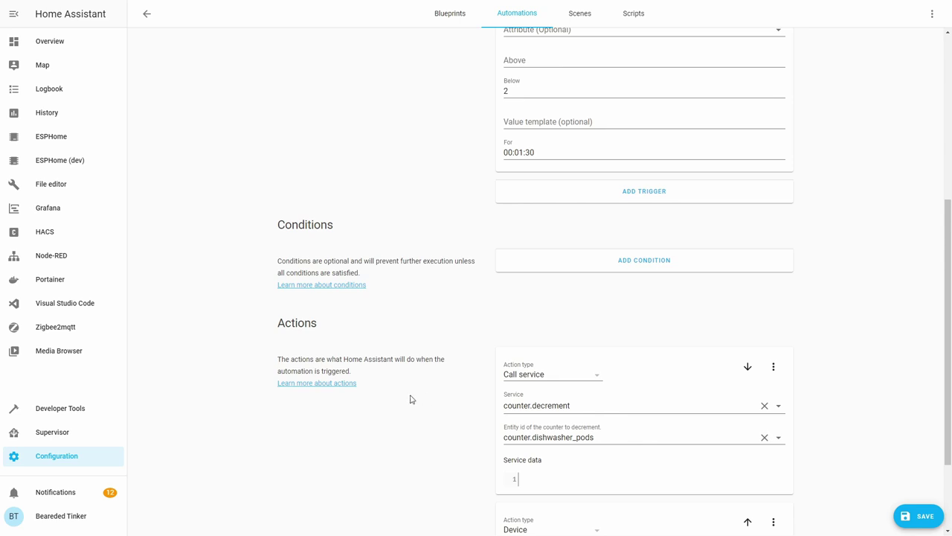
{"action": "scroll", "coordinate": [461, 398], "scroll_direction": "down", "scroll_amount": 2}
{"action": "left_click", "coordinate": [595, 414]}
{"action": "scroll", "coordinate": [570, 440], "scroll_direction": "down", "scroll_amount": 2}
{"action": "left_click", "coordinate": [568, 431]}
{"action": "left_click", "coordinate": [533, 440]}
{"action": "type", "text": "noti"}
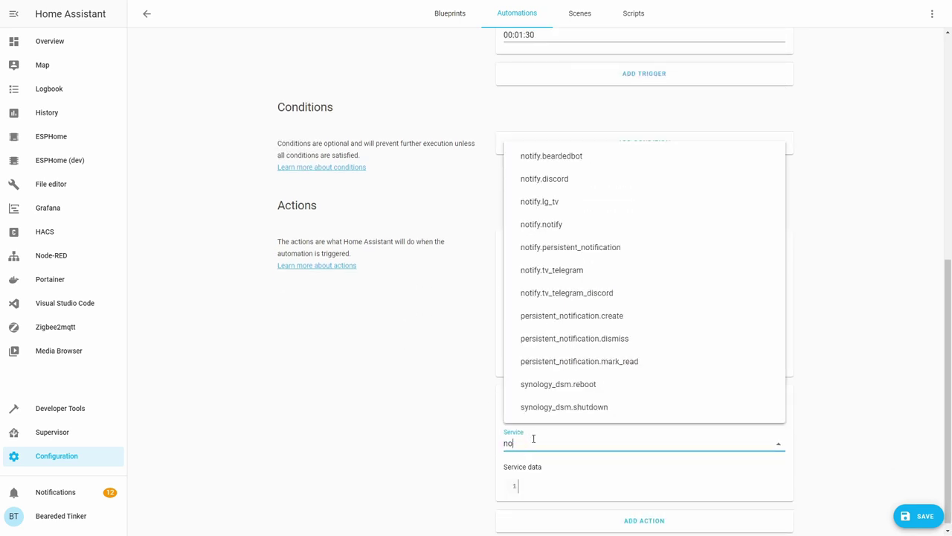
{"action": "left_click", "coordinate": [566, 201]}
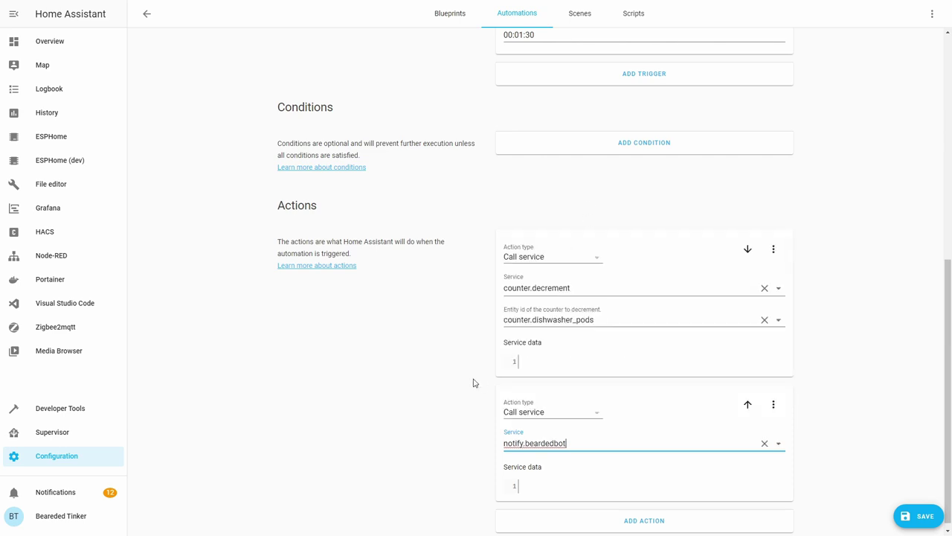
Step: Enter "message: Dishwasher finished." as the notification's service data and save the automation
{"action": "scroll", "coordinate": [521, 431], "scroll_direction": "down", "scroll_amount": 1}
{"action": "left_click", "coordinate": [547, 469]}
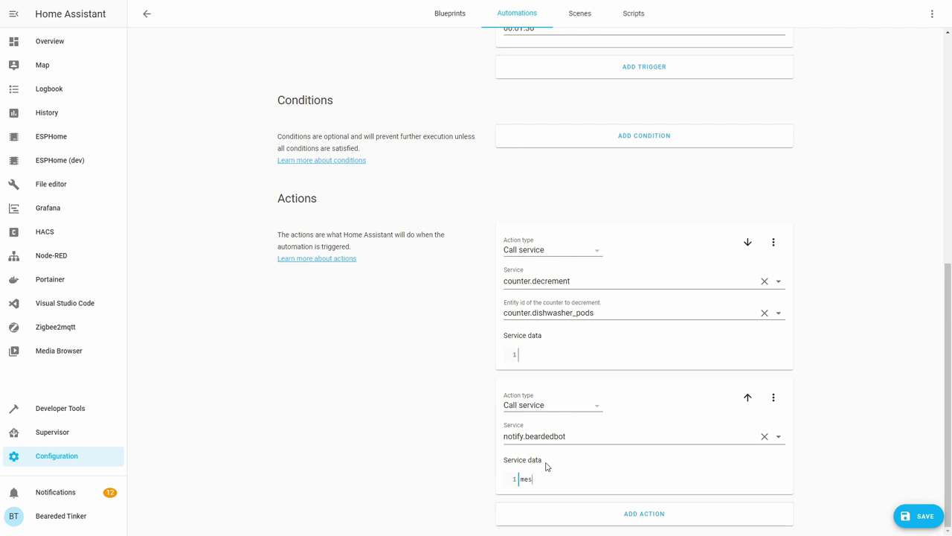
{"action": "type", "text": "message: Dishwasher finished."}
{"action": "left_click", "coordinate": [923, 524]}
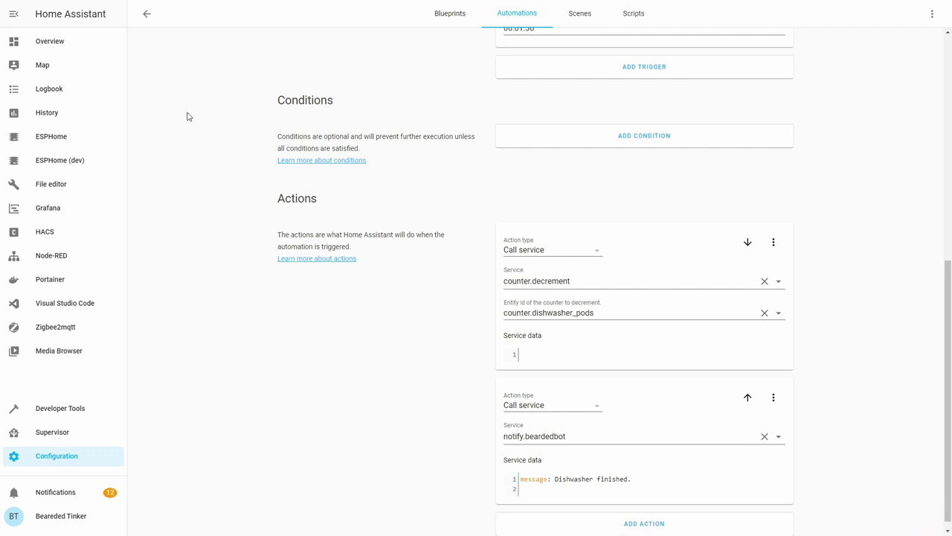
Step: Return to the automation list and start another empty automation named "Washing machine"
{"action": "left_click", "coordinate": [145, 16]}
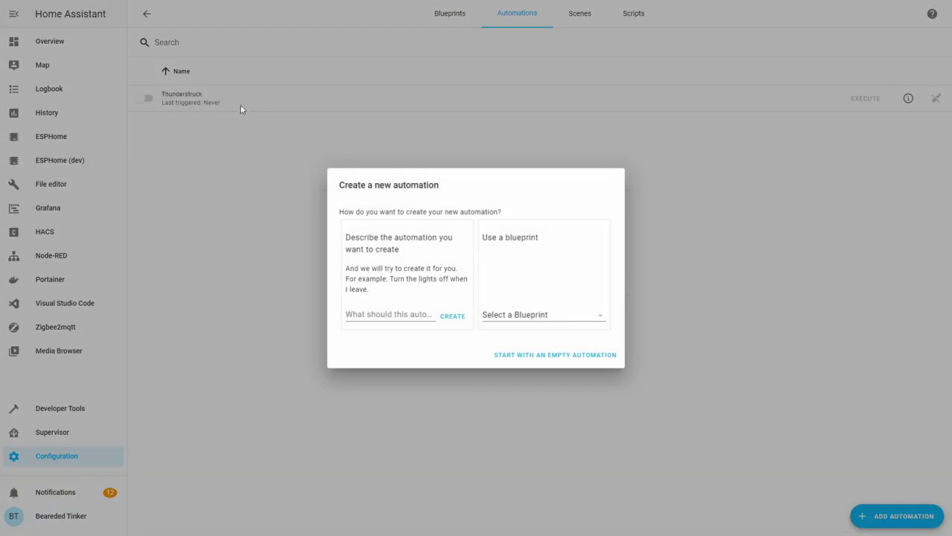
{"action": "left_click", "coordinate": [533, 359]}
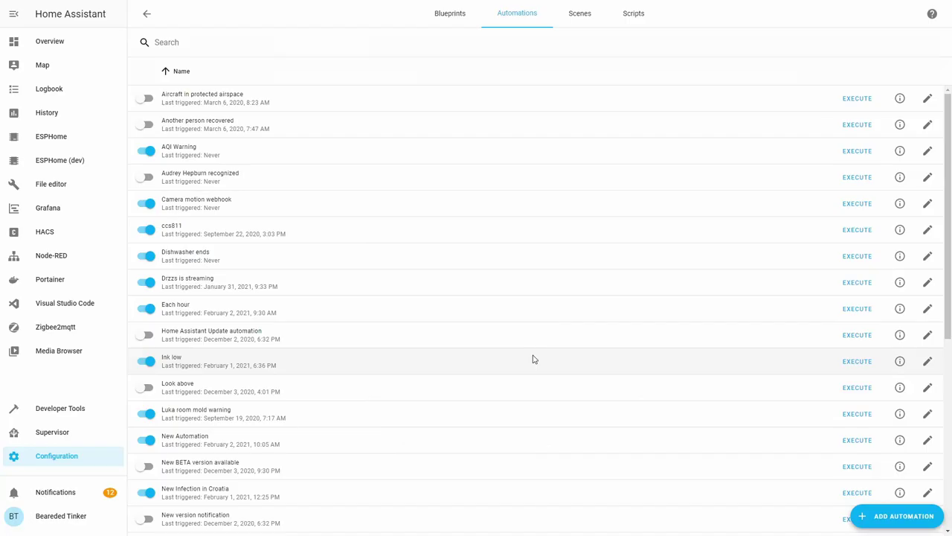
{"action": "left_click_drag", "start_coordinate": [570, 100], "coordinate": [489, 90]}
{"action": "type", "text": "W"}
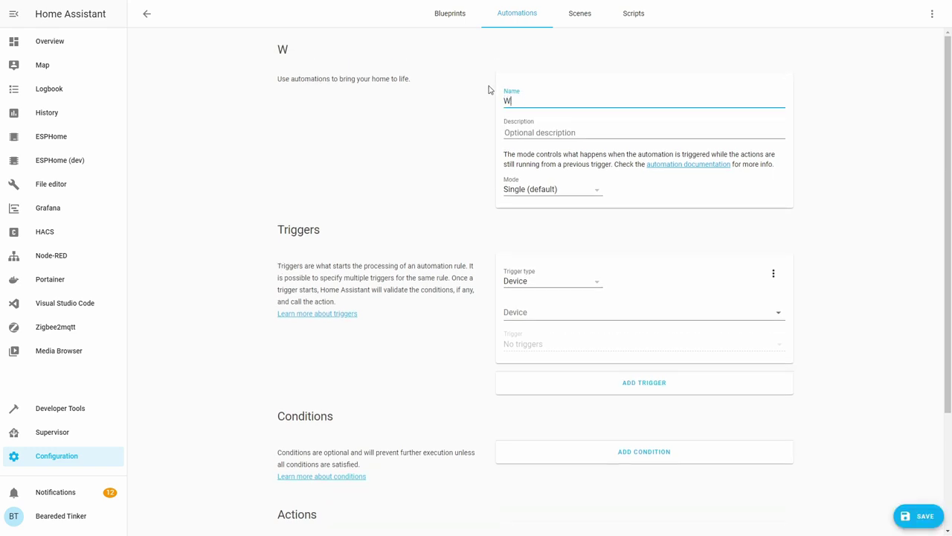
{"action": "type", "text": "ashing machine"}
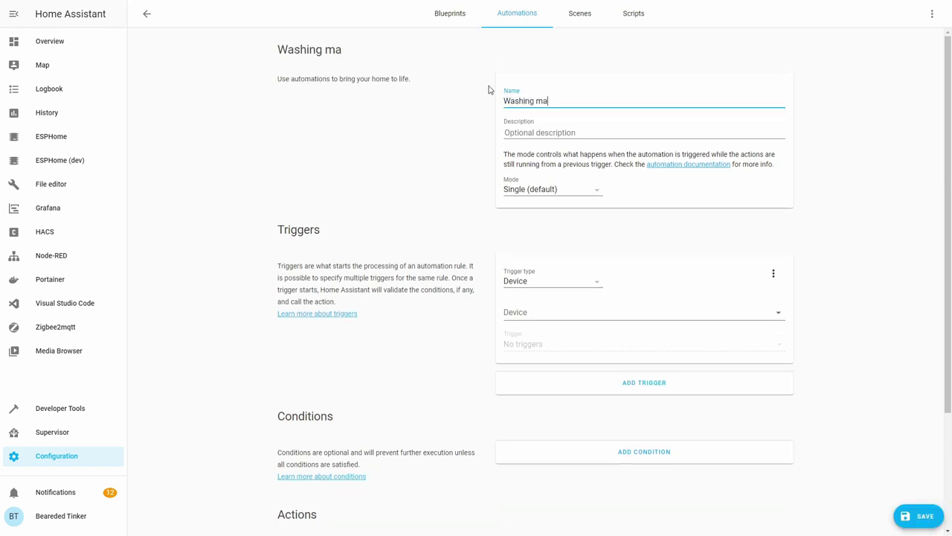
{"action": "left_click", "coordinate": [360, 77]}
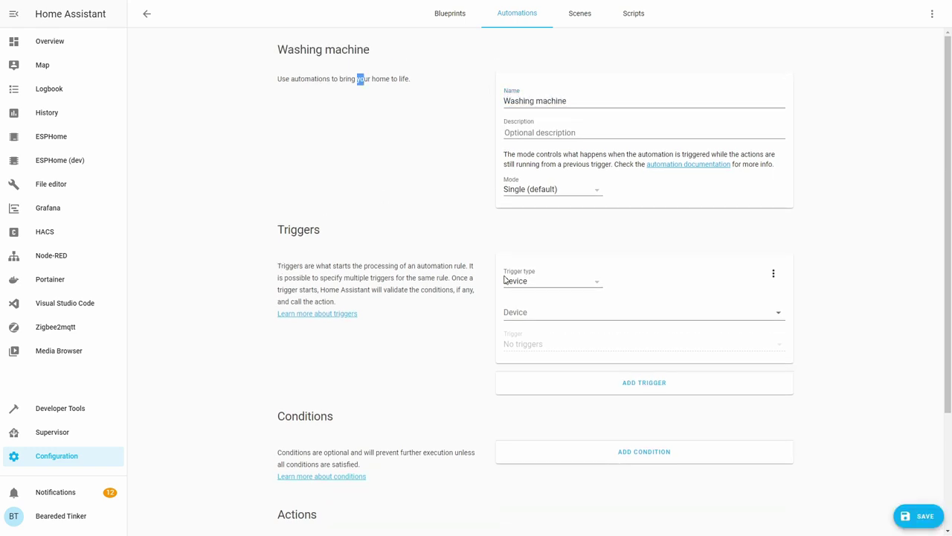
Step: Make the trigger a numeric state trigger on the washing machine Power sensor, sensor.shellyplug_s_01e22b_power
{"action": "left_click", "coordinate": [542, 275]}
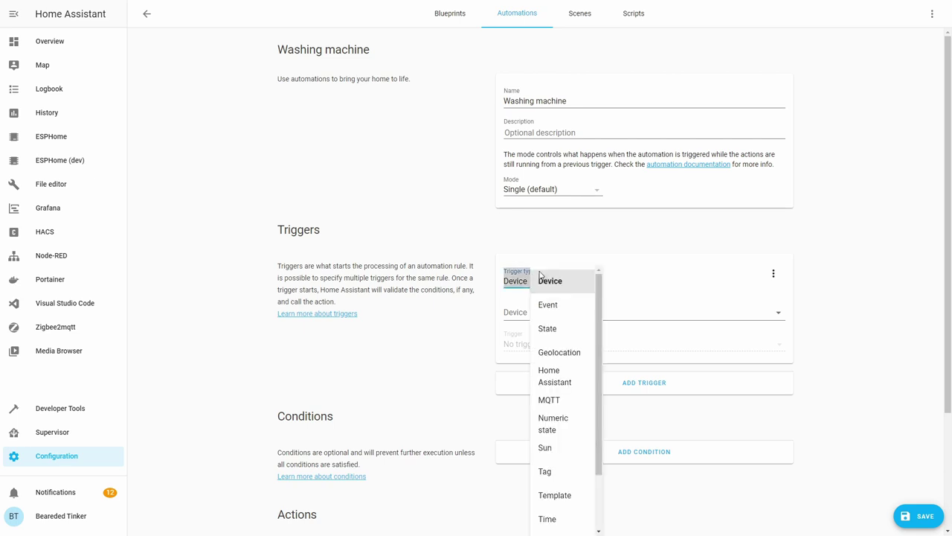
{"action": "left_click", "coordinate": [577, 416]}
{"action": "left_click", "coordinate": [587, 312]}
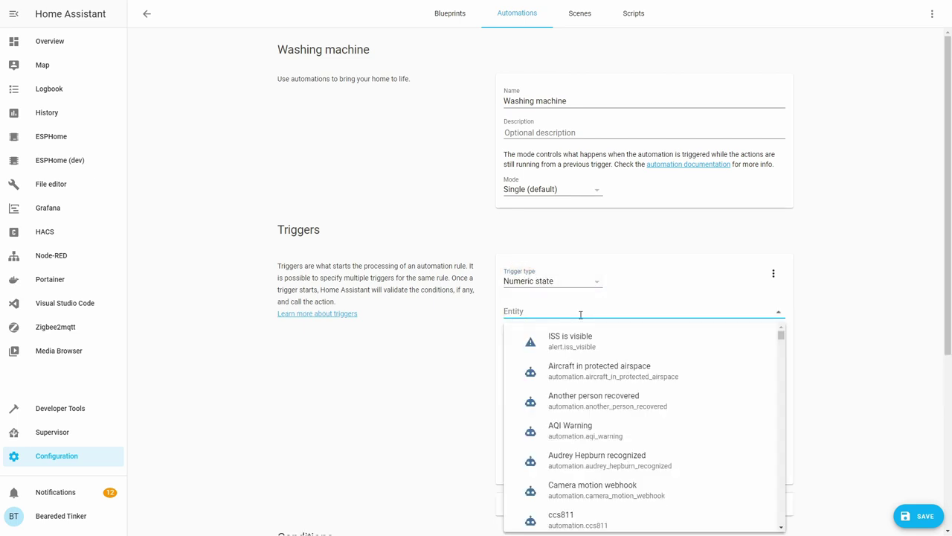
{"action": "type", "text": "washing"}
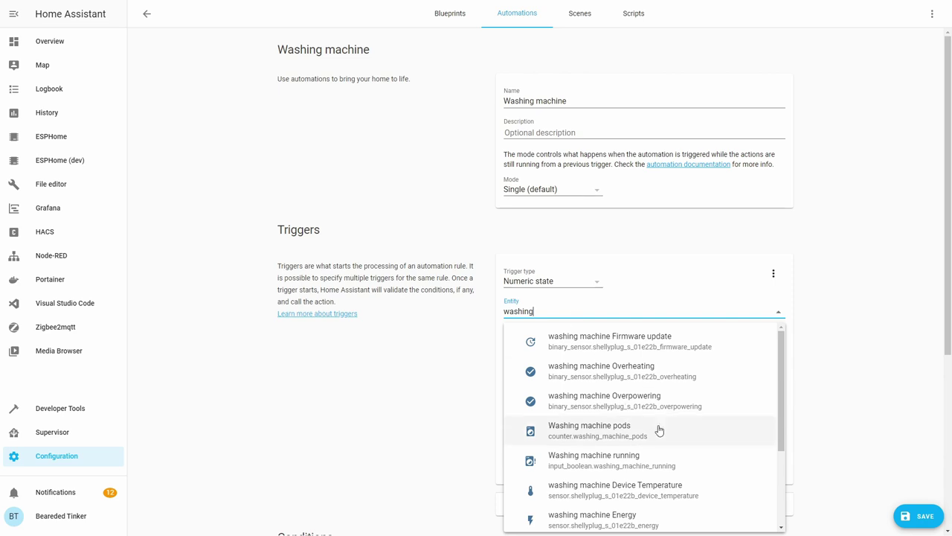
{"action": "scroll", "coordinate": [658, 429], "scroll_direction": "down", "scroll_amount": 4}
{"action": "left_click", "coordinate": [660, 428]}
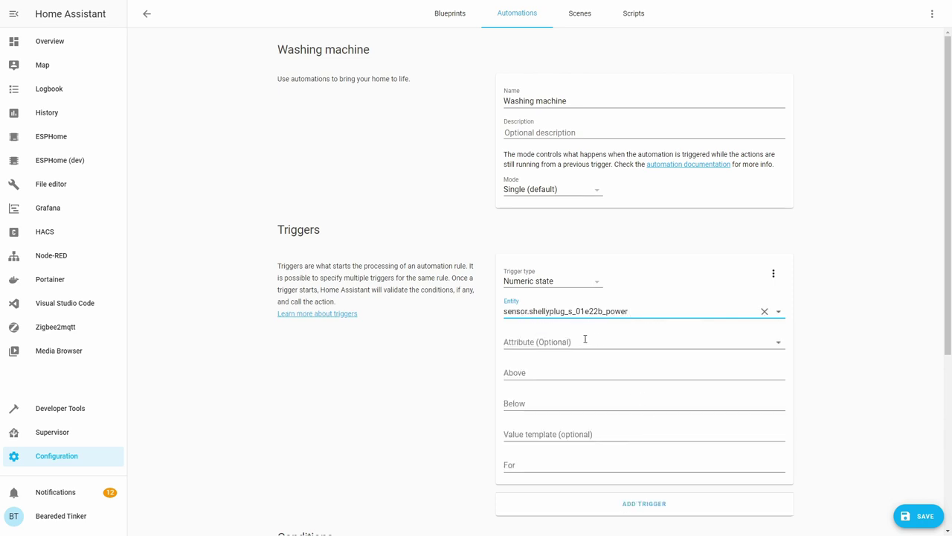
Step: Set the numeric state trigger to fire below 2 for a duration of 00:01:30
{"action": "left_click", "coordinate": [584, 402]}
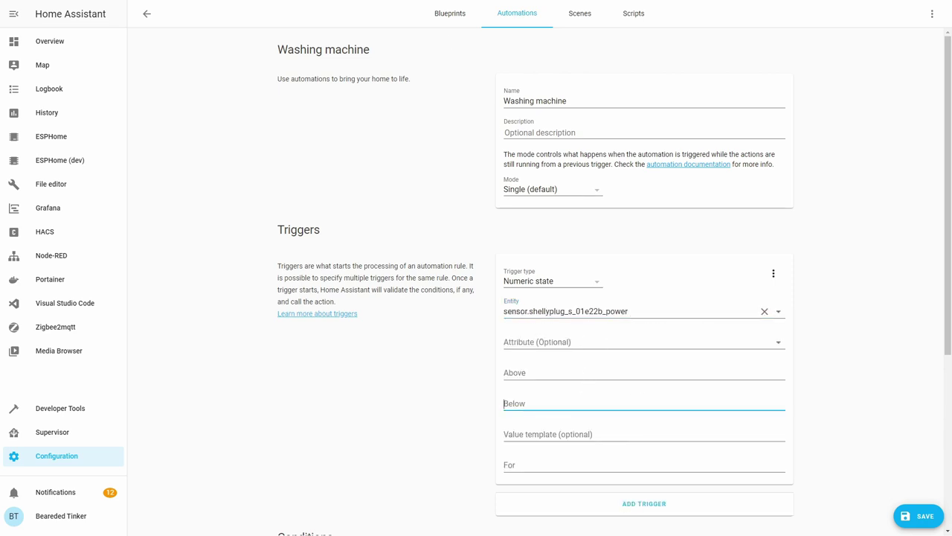
{"action": "type", "text": "2"}
{"action": "left_click", "coordinate": [520, 465]}
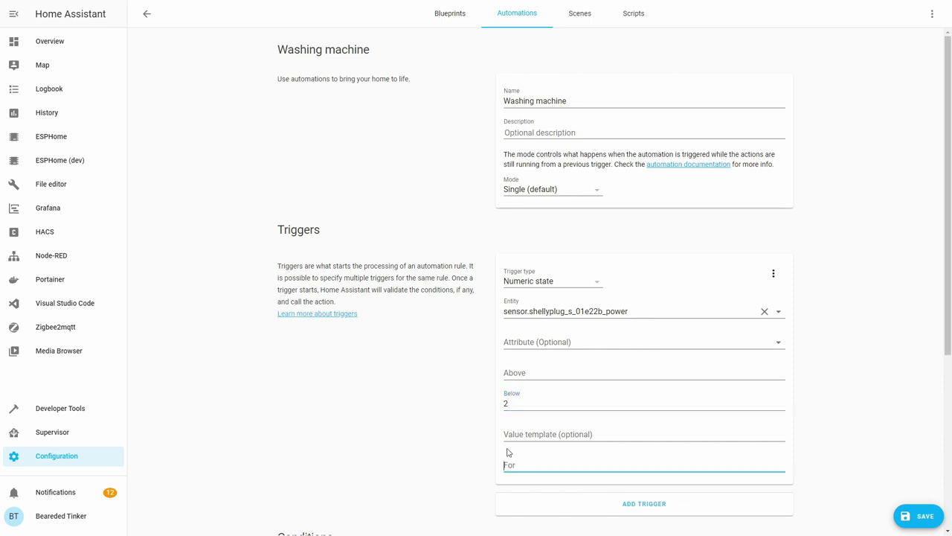
{"action": "type", "text": "00:"}
{"action": "left_click", "coordinate": [435, 409]}
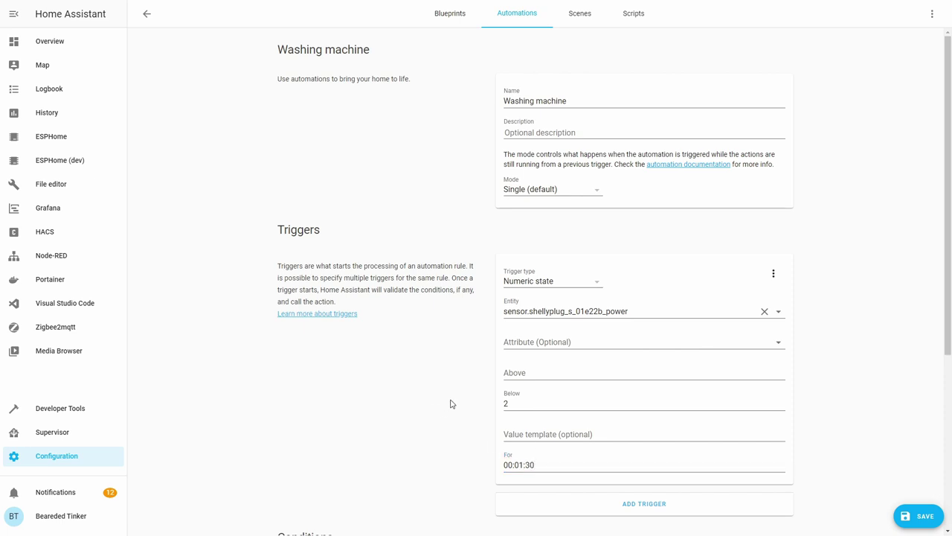
Step: Make the first action a service call to counter.decrement on counter.washing_machine_pods
{"action": "scroll", "coordinate": [448, 402], "scroll_direction": "down", "scroll_amount": 3}
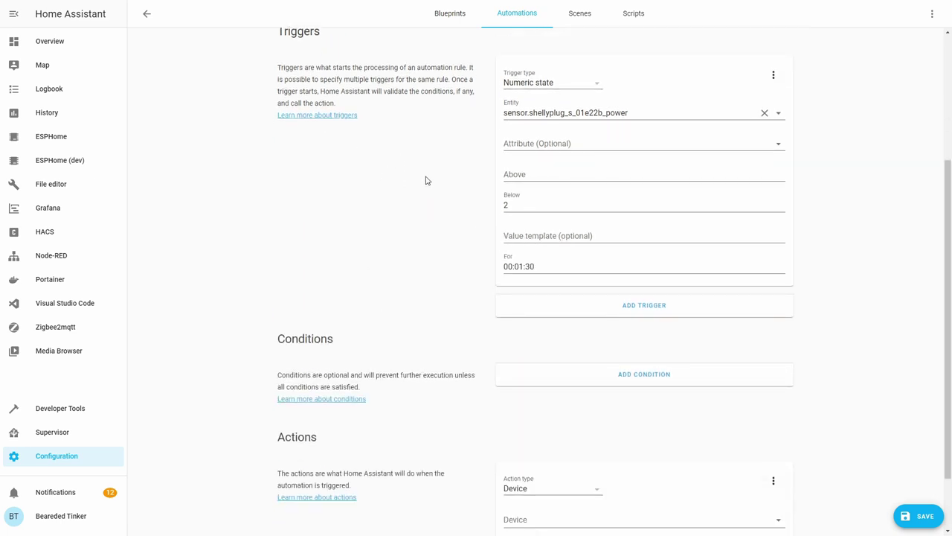
{"action": "scroll", "coordinate": [421, 186], "scroll_direction": "down", "scroll_amount": 1}
{"action": "left_click", "coordinate": [574, 417]}
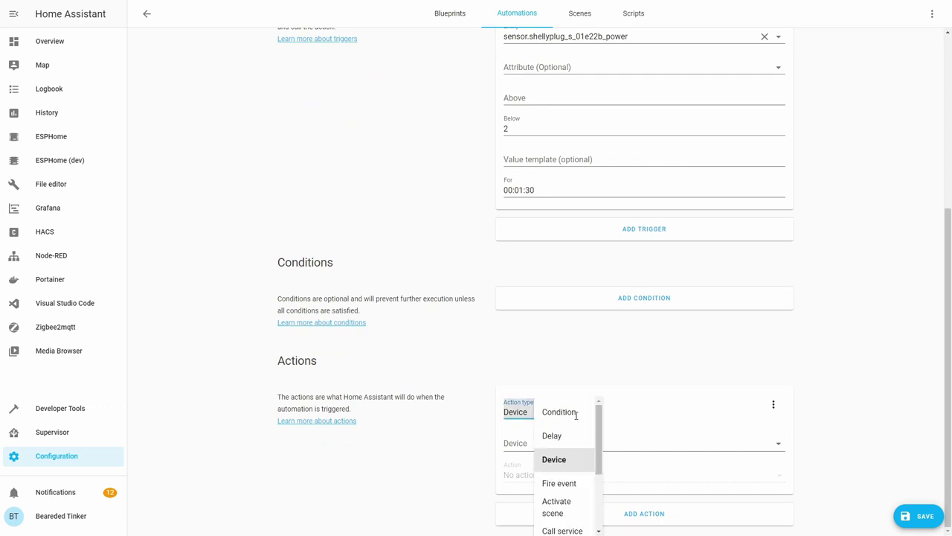
{"action": "left_click", "coordinate": [559, 526]}
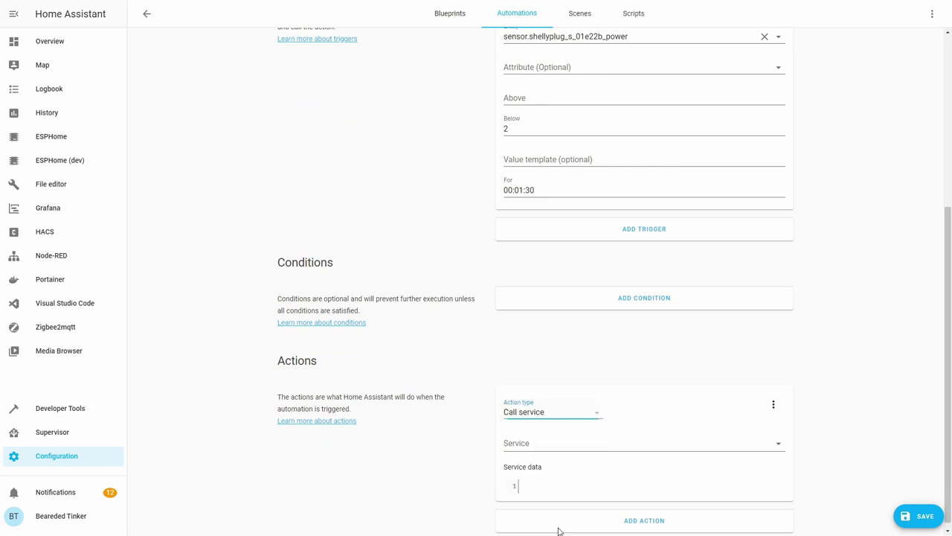
{"action": "left_click", "coordinate": [551, 445]}
{"action": "type", "text": "cou"}
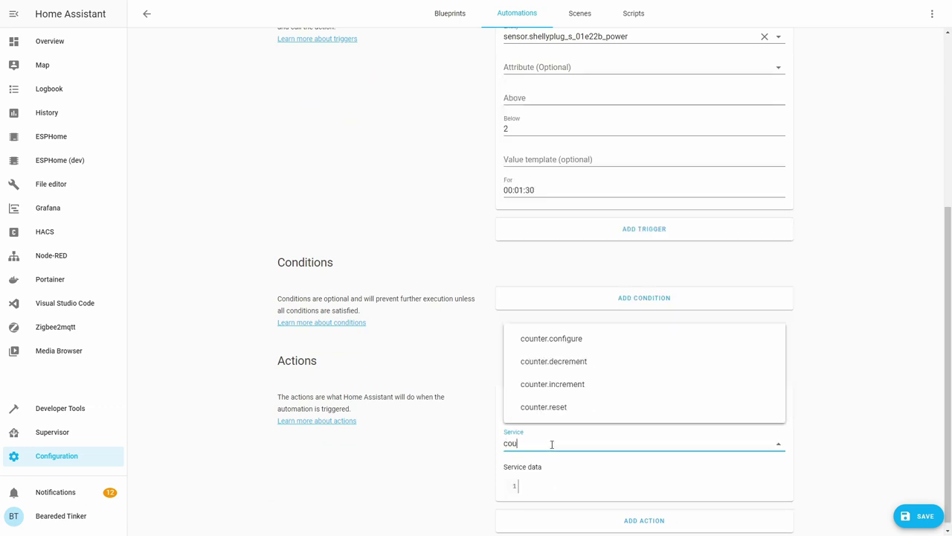
{"action": "left_click", "coordinate": [576, 362]}
{"action": "scroll", "coordinate": [567, 429], "scroll_direction": "down", "scroll_amount": 1}
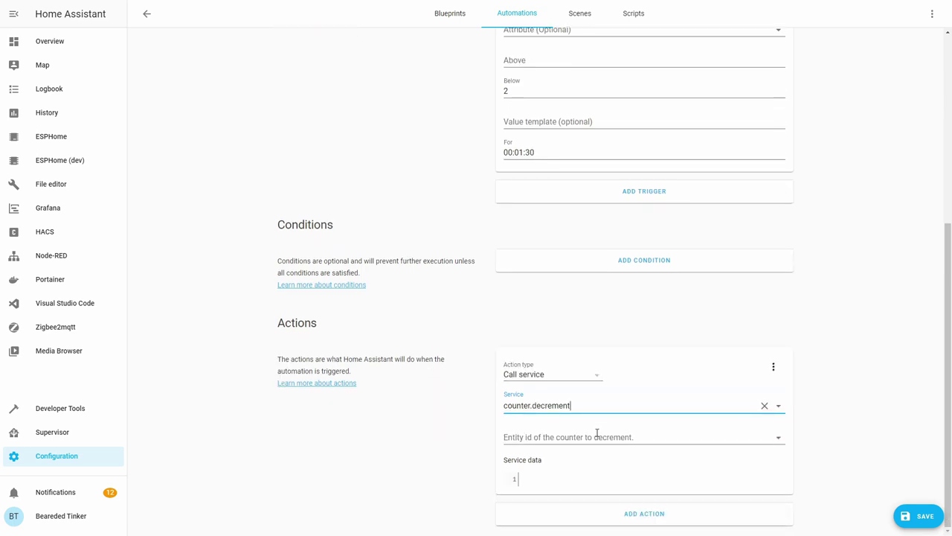
{"action": "left_click", "coordinate": [597, 432]}
{"action": "type", "text": "wa"}
{"action": "left_click", "coordinate": [604, 401]}
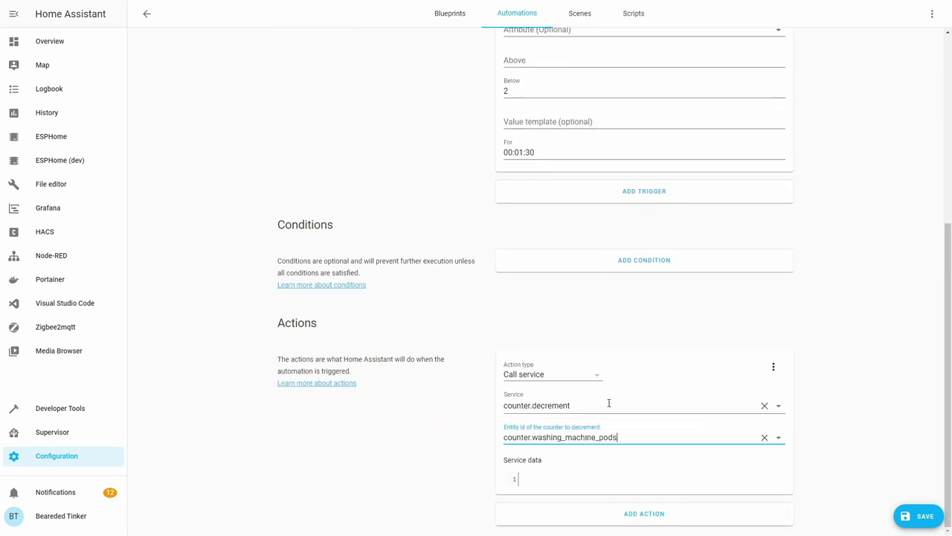
Step: Add a second action that calls the notify.beardedbot service
{"action": "left_click", "coordinate": [561, 511]}
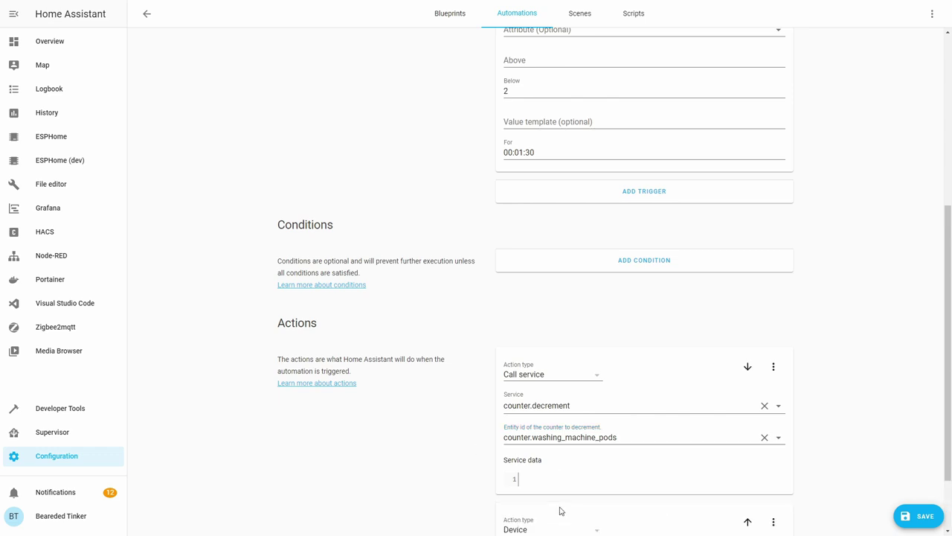
{"action": "scroll", "coordinate": [506, 428], "scroll_direction": "down", "scroll_amount": 3}
{"action": "left_click", "coordinate": [564, 410]}
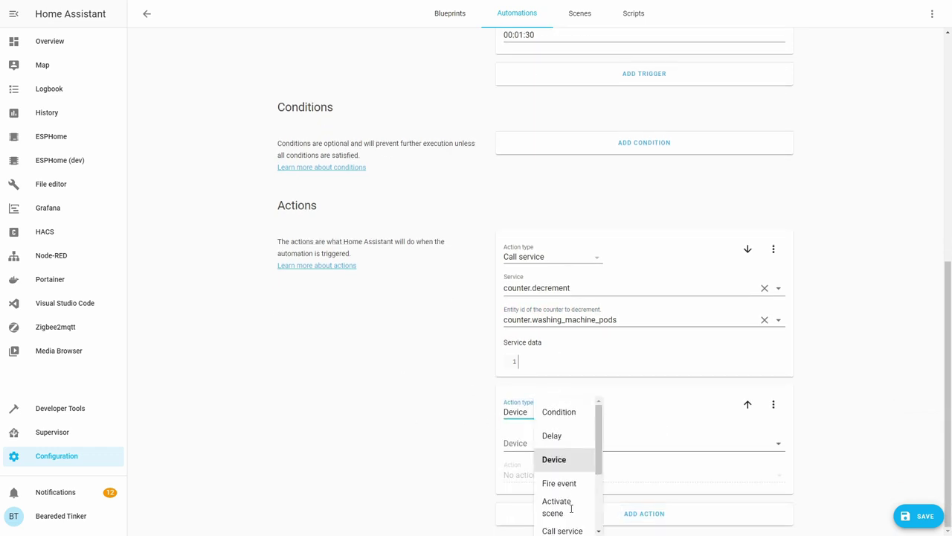
{"action": "left_click", "coordinate": [569, 530]}
{"action": "left_click", "coordinate": [564, 439]}
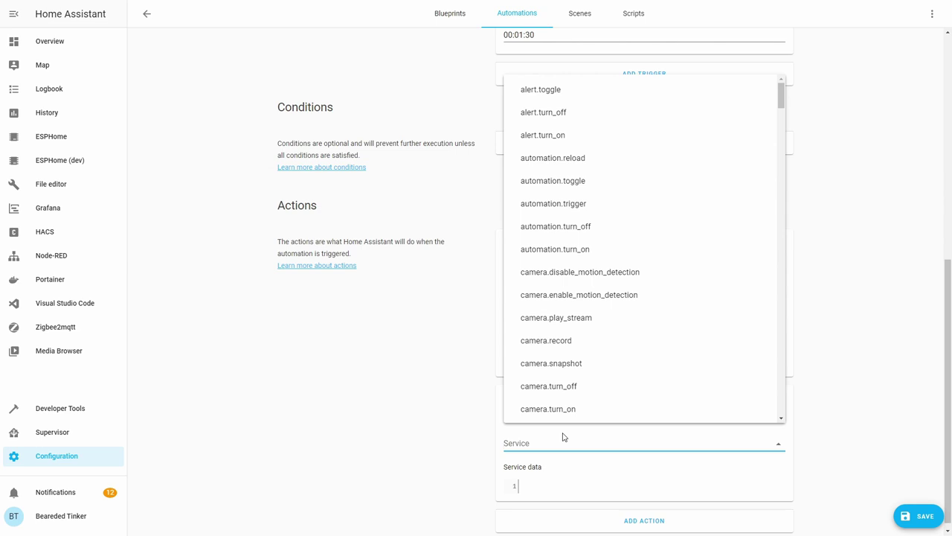
{"action": "type", "text": "notif"}
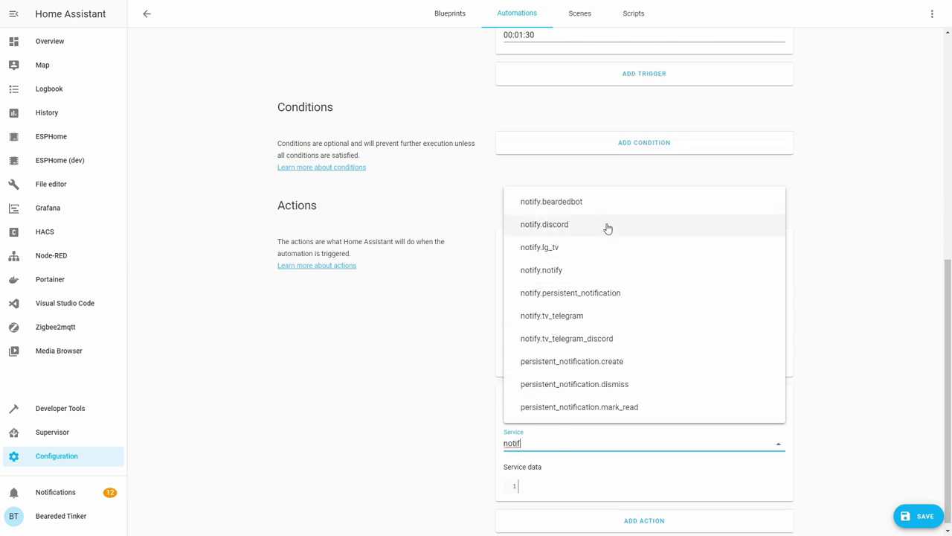
{"action": "left_click", "coordinate": [602, 205]}
Step: Enter "message: Washing machine done, open door to prevent mold." as the notification's service data and save the automation
{"action": "left_click", "coordinate": [562, 483]}
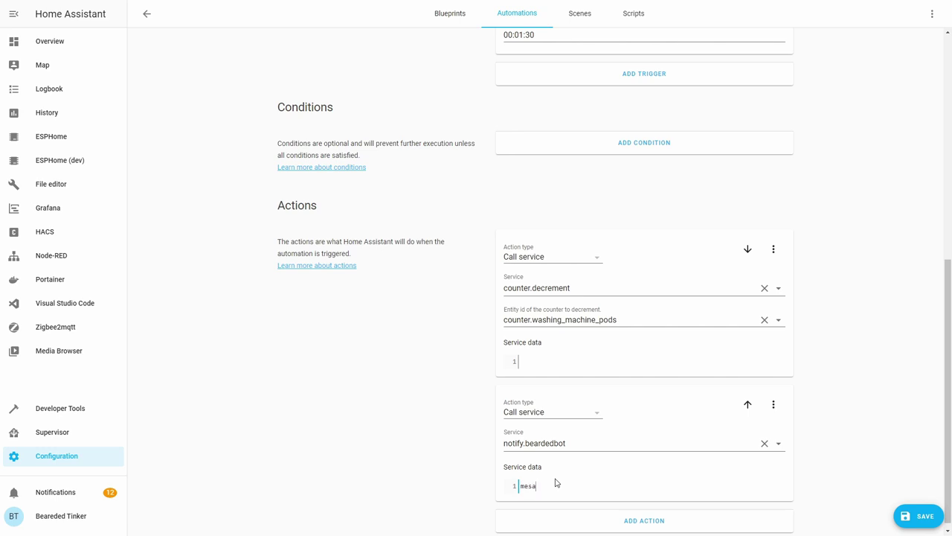
{"action": "type", "text": "message: Washing machine done, open door to prevent mold."}
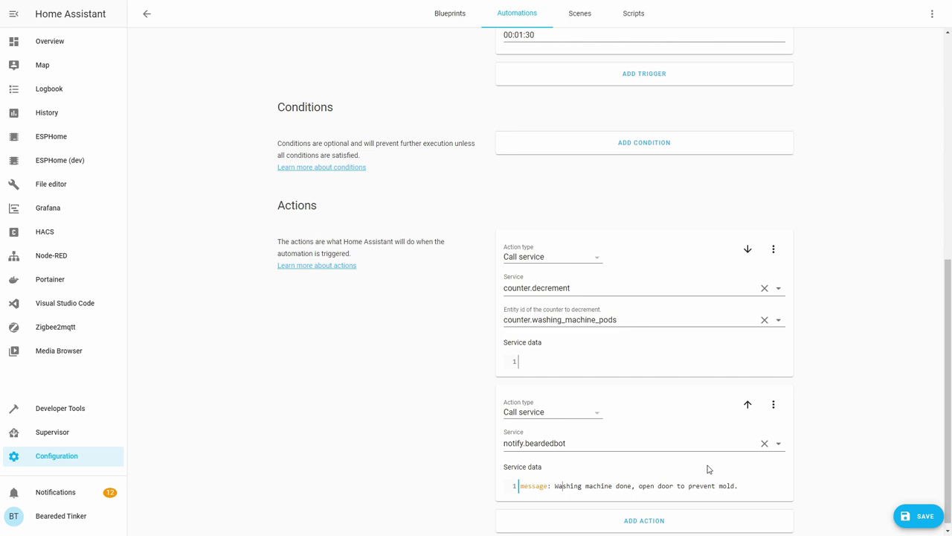
{"action": "left_click", "coordinate": [917, 517]}
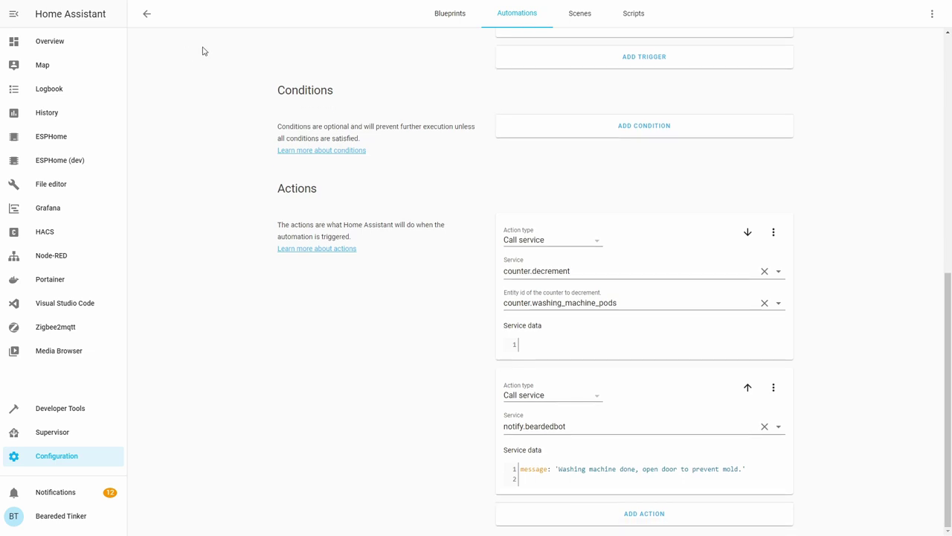
Step: Add a third action that calls the input_boolean.turn_off service
{"action": "left_click", "coordinate": [669, 523]}
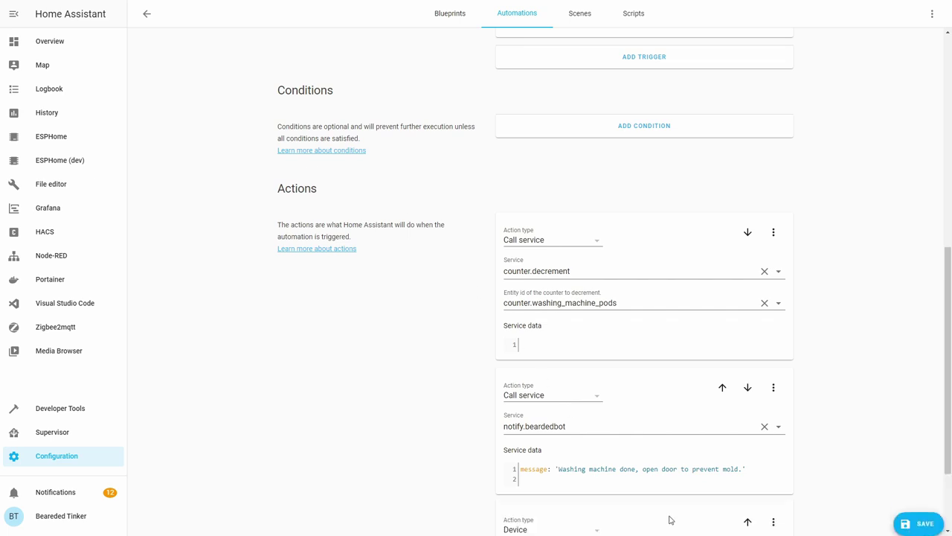
{"action": "scroll", "coordinate": [421, 419], "scroll_direction": "down", "scroll_amount": 2}
{"action": "left_click", "coordinate": [553, 410]}
{"action": "scroll", "coordinate": [571, 437], "scroll_direction": "down", "scroll_amount": 3}
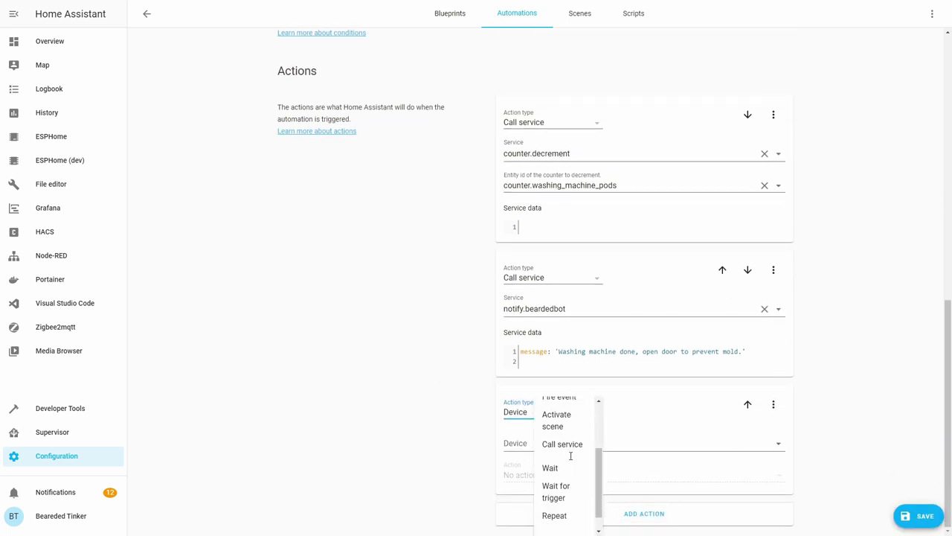
{"action": "left_click", "coordinate": [570, 433]}
{"action": "left_click", "coordinate": [571, 444]}
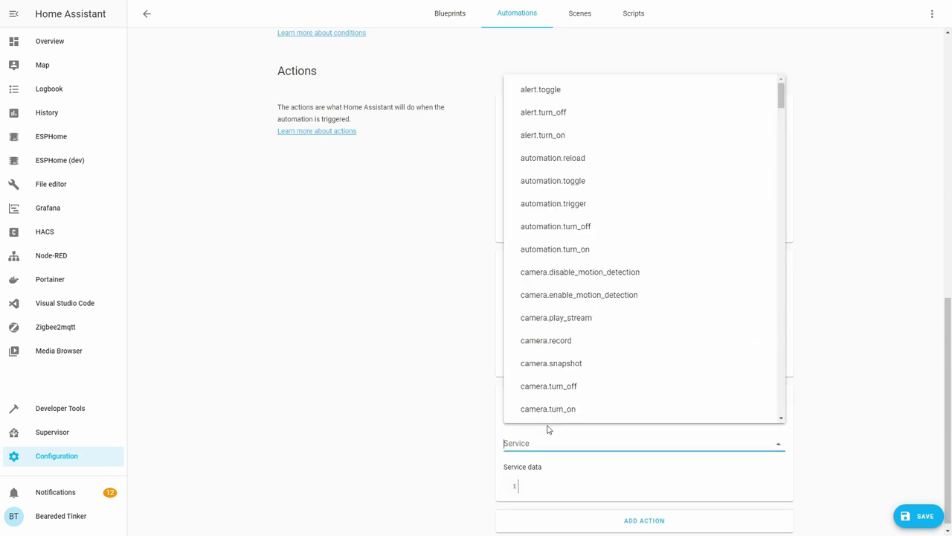
{"action": "type", "text": "in"}
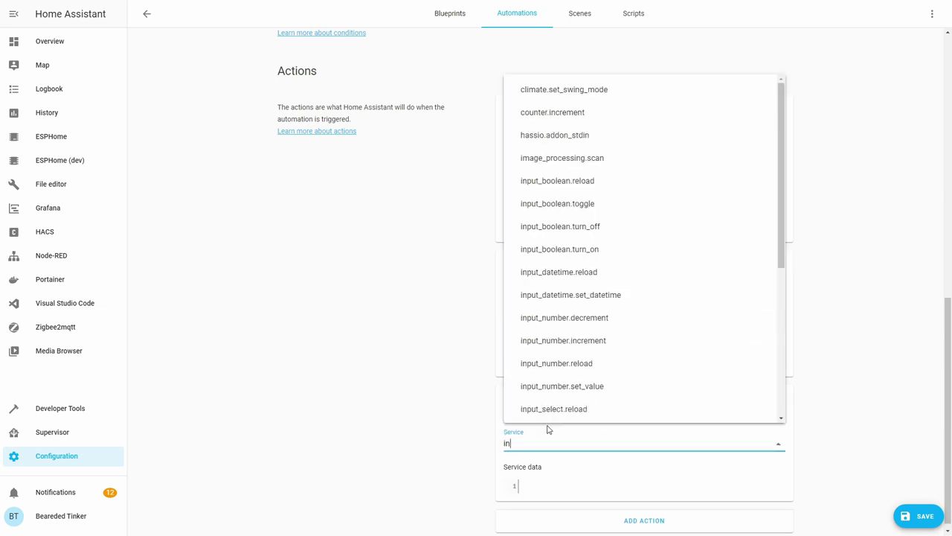
{"action": "type", "text": "p"}
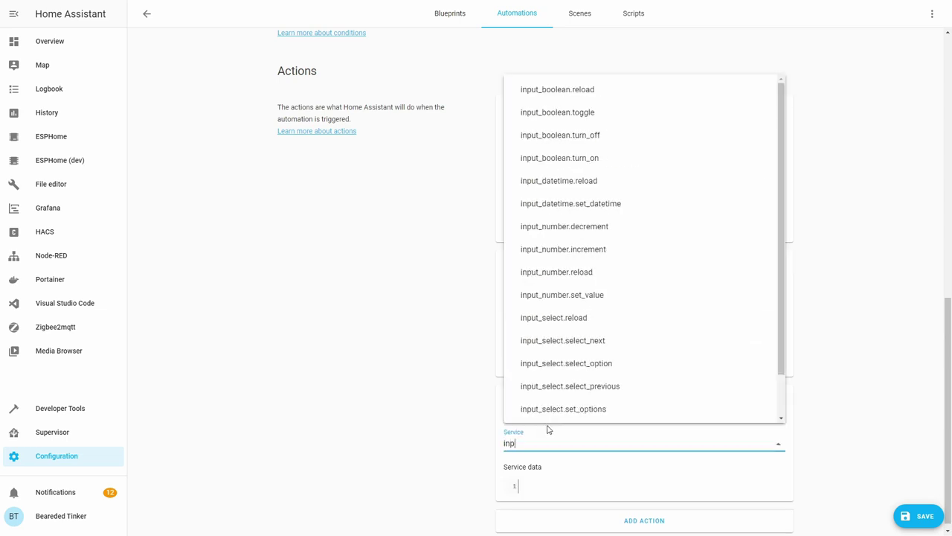
{"action": "left_click", "coordinate": [600, 141]}
Step: Target input_boolean.washing_machine_running with the turn-off action, review the automation and save it
{"action": "left_click", "coordinate": [590, 473]}
{"action": "type", "text": "w"}
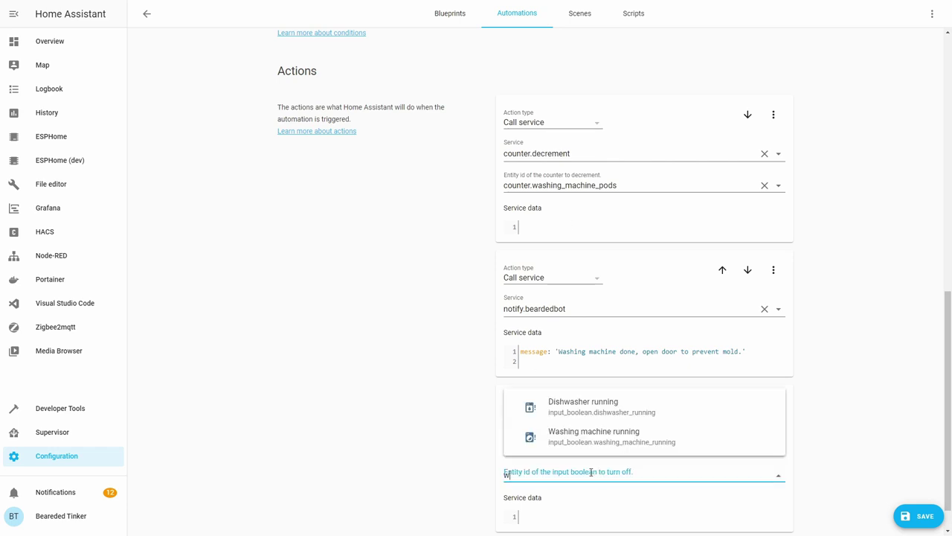
{"action": "left_click", "coordinate": [630, 439]}
{"action": "scroll", "coordinate": [670, 513], "scroll_direction": "down", "scroll_amount": 1}
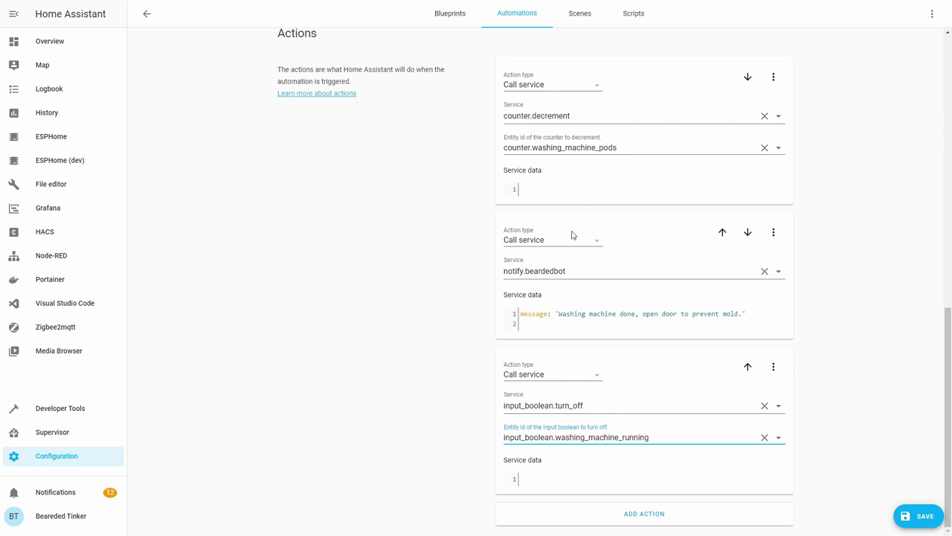
{"action": "scroll", "coordinate": [583, 217], "scroll_direction": "up", "scroll_amount": 5}
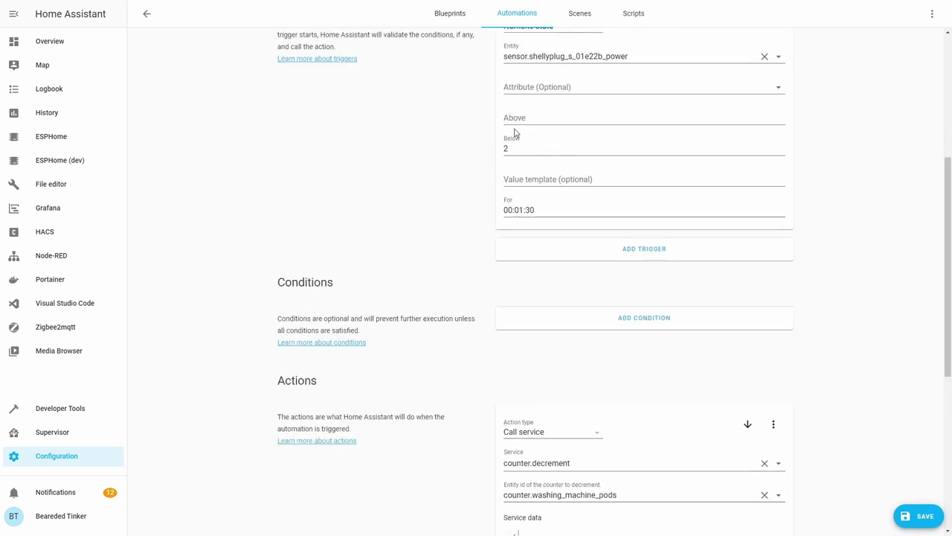
{"action": "scroll", "coordinate": [476, 257], "scroll_direction": "down", "scroll_amount": 5}
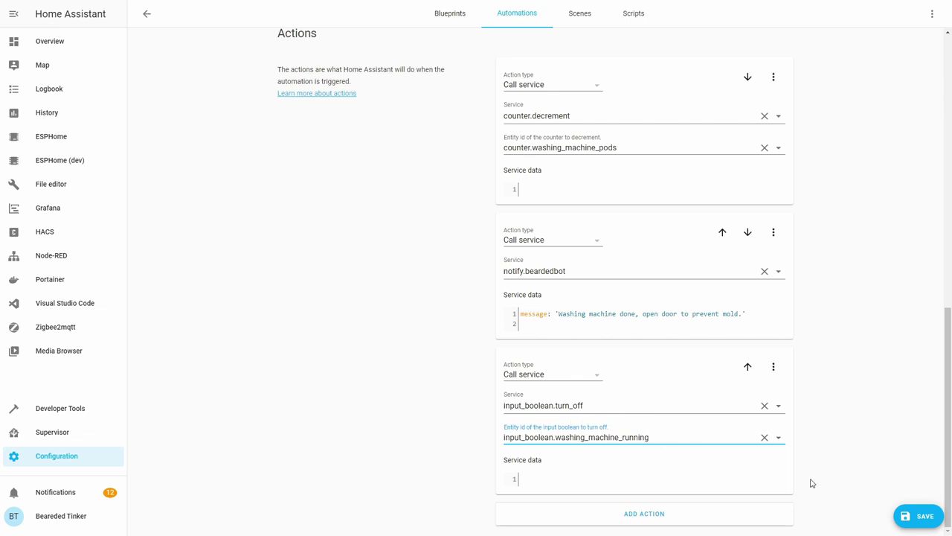
{"action": "left_click", "coordinate": [919, 517]}
Step: Add an Entities card to the Machines view and set its first entity to counter.dishwasher_pods
{"action": "left_click", "coordinate": [909, 65]}
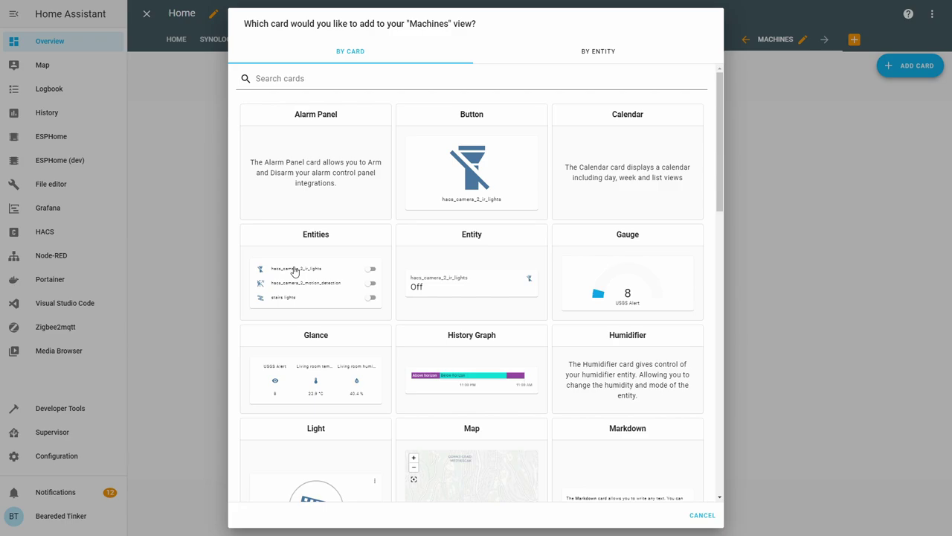
{"action": "left_click", "coordinate": [294, 272]}
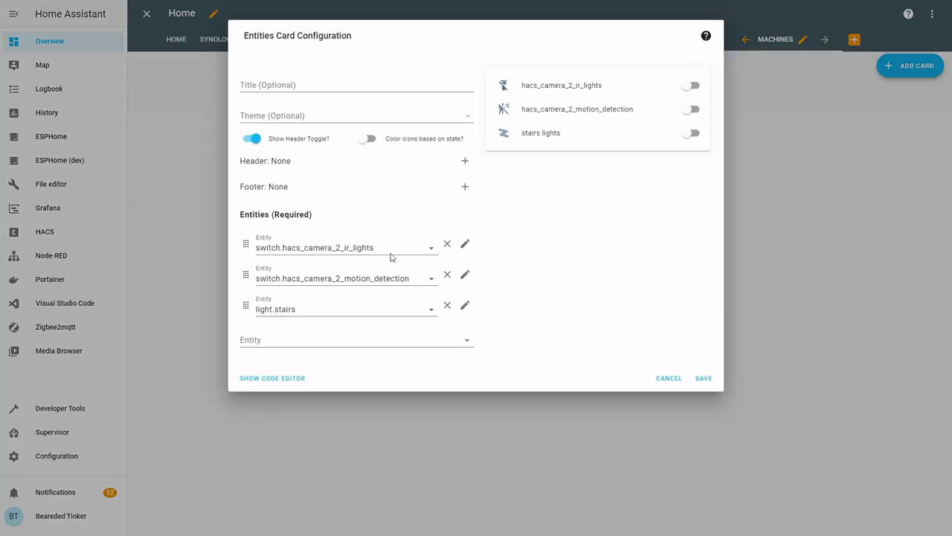
{"action": "left_click_drag", "start_coordinate": [390, 255], "coordinate": [232, 240]}
{"action": "type", "text": "coun"}
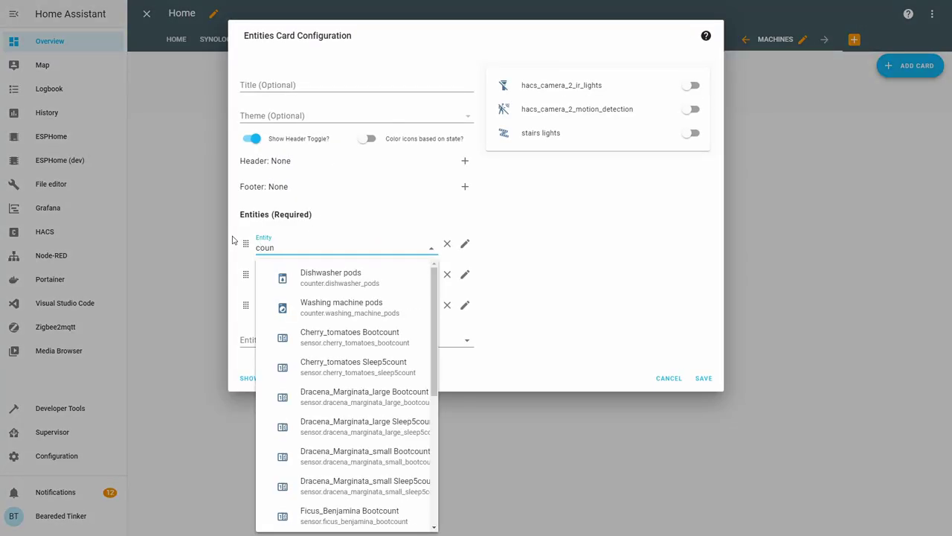
{"action": "left_click", "coordinate": [392, 276]}
Step: Replace the card's second entity with counter.washing_machine_pods
{"action": "left_click", "coordinate": [392, 277]}
{"action": "key", "text": "ctrl+a"}
{"action": "type", "text": "count"}
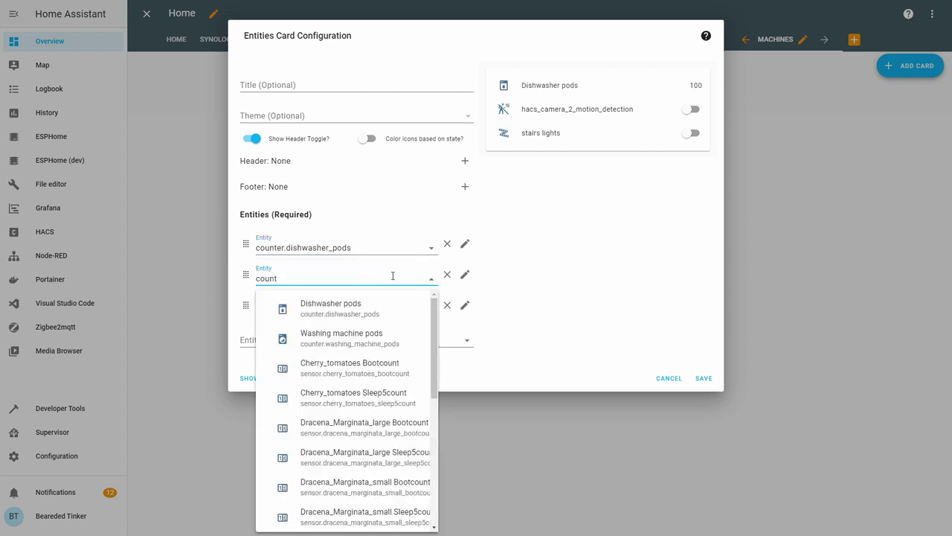
{"action": "left_click", "coordinate": [352, 333]}
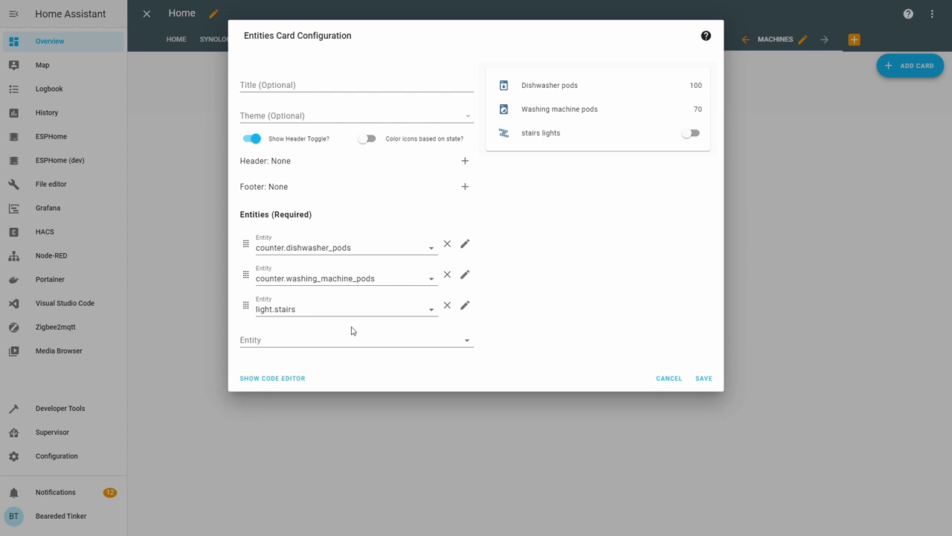
Step: Remove light.stairs from the card, save the card and leave dashboard editing
{"action": "left_click", "coordinate": [447, 307]}
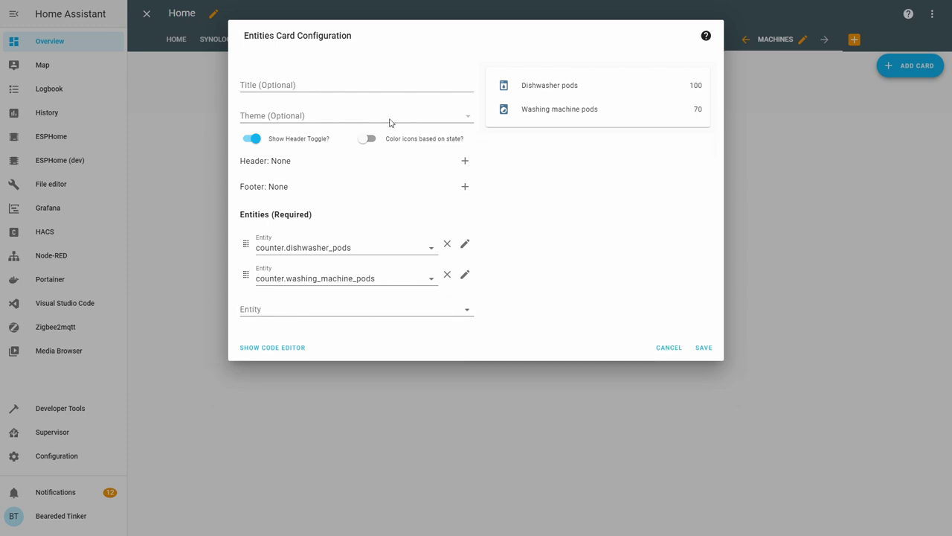
{"action": "left_click", "coordinate": [711, 346]}
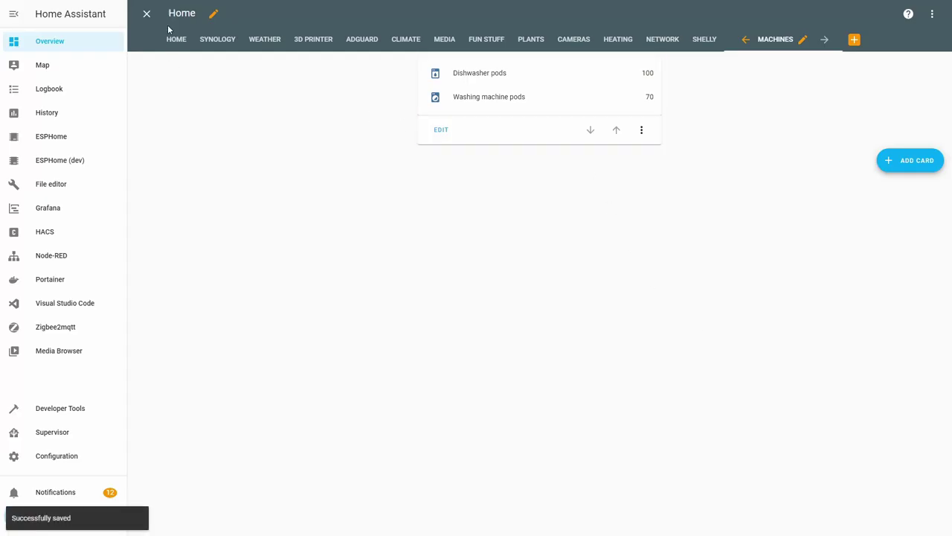
{"action": "left_click", "coordinate": [147, 13]}
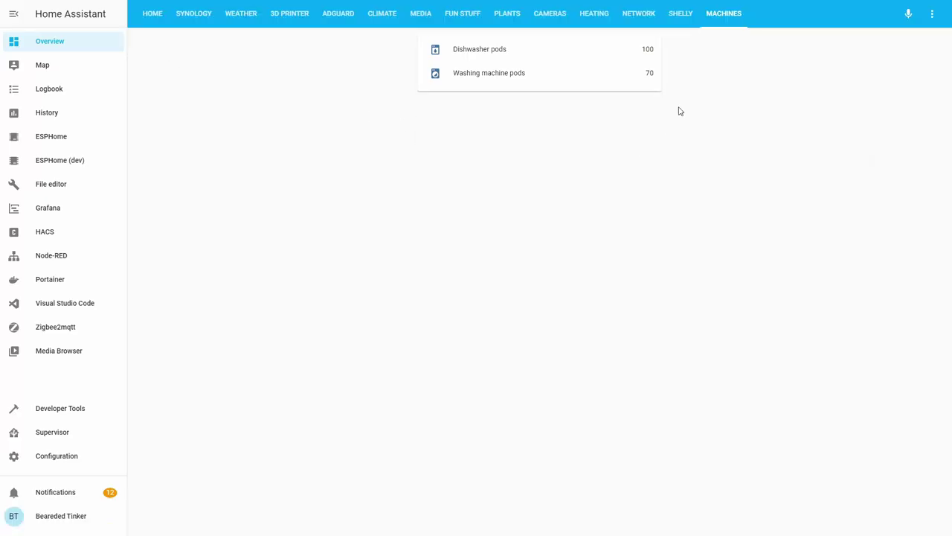
Step: Open the Dishwasher pods counter's details, decrement it once and increment it once
{"action": "left_click", "coordinate": [650, 55]}
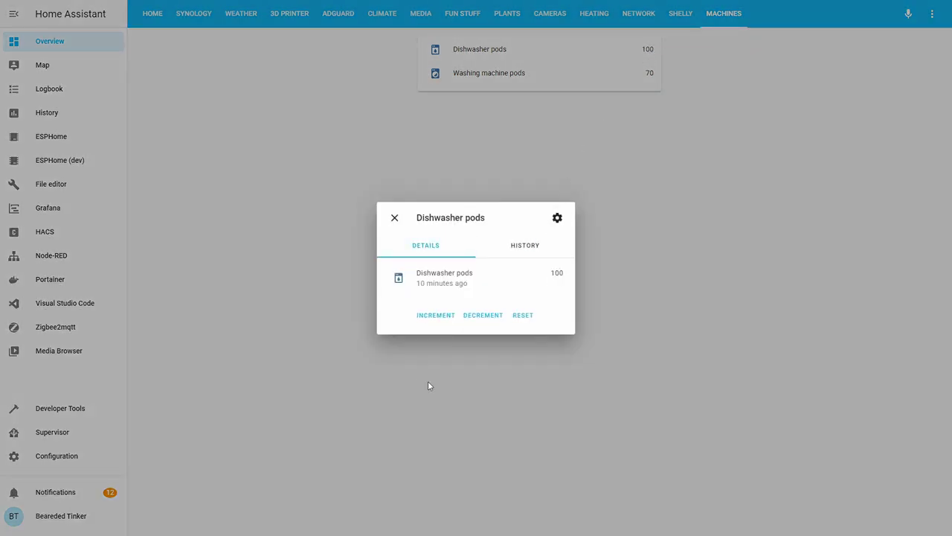
{"action": "left_click", "coordinate": [479, 319]}
{"action": "left_click", "coordinate": [436, 318]}
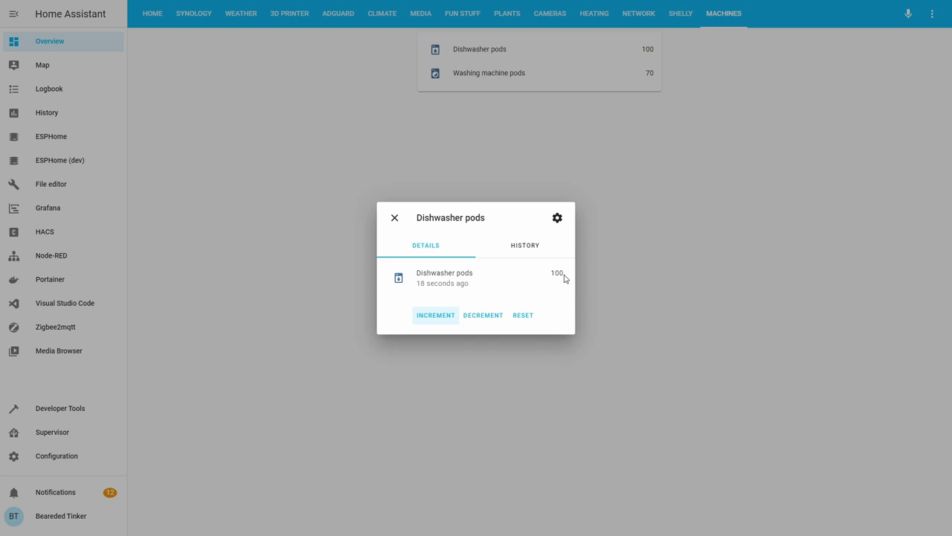
Step: Decrement the Dishwasher pods counter repeatedly down to 80, reset it and close its details
{"action": "triple_click", "coordinate": [478, 316]}
{"action": "triple_click", "coordinate": [478, 319]}
{"action": "triple_click", "coordinate": [478, 318]}
{"action": "double_click", "coordinate": [478, 318]}
{"action": "triple_click", "coordinate": [478, 318]}
{"action": "double_click", "coordinate": [478, 319]}
{"action": "triple_click", "coordinate": [479, 318]}
{"action": "left_click", "coordinate": [478, 319]}
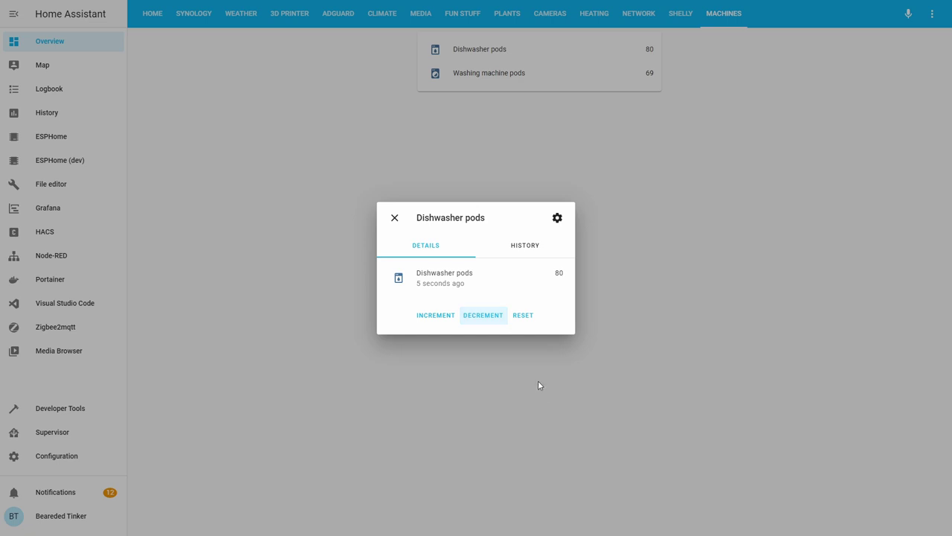
{"action": "left_click", "coordinate": [522, 318]}
{"action": "left_click", "coordinate": [394, 218]}
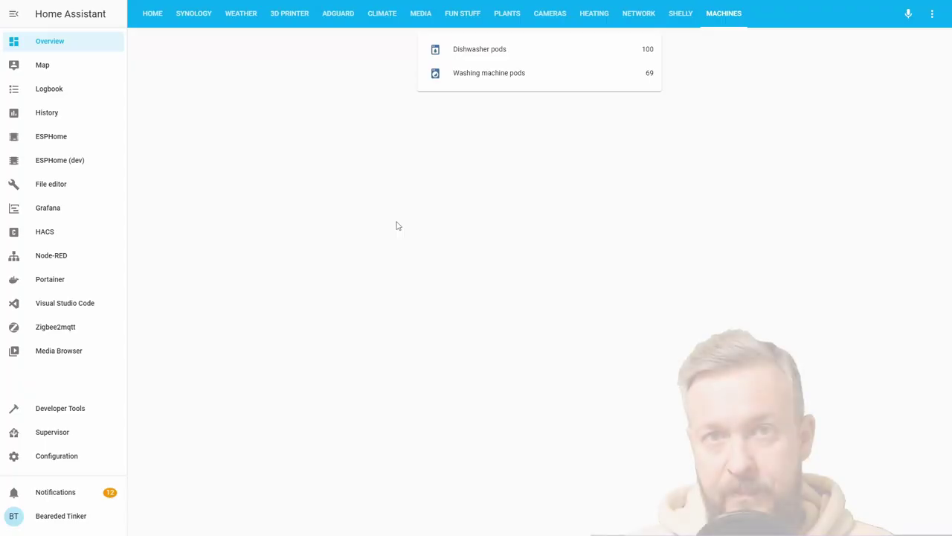